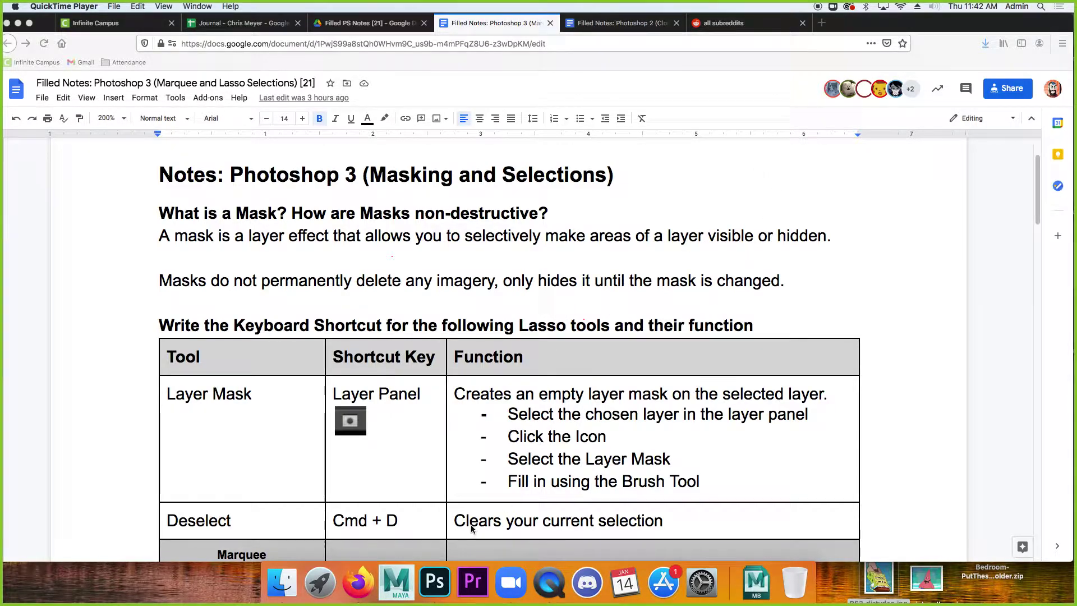
Step: Switch to Photoshop and disable the layer mask on Layer 0 of PS3_dirtydan.jpg
click(430, 592)
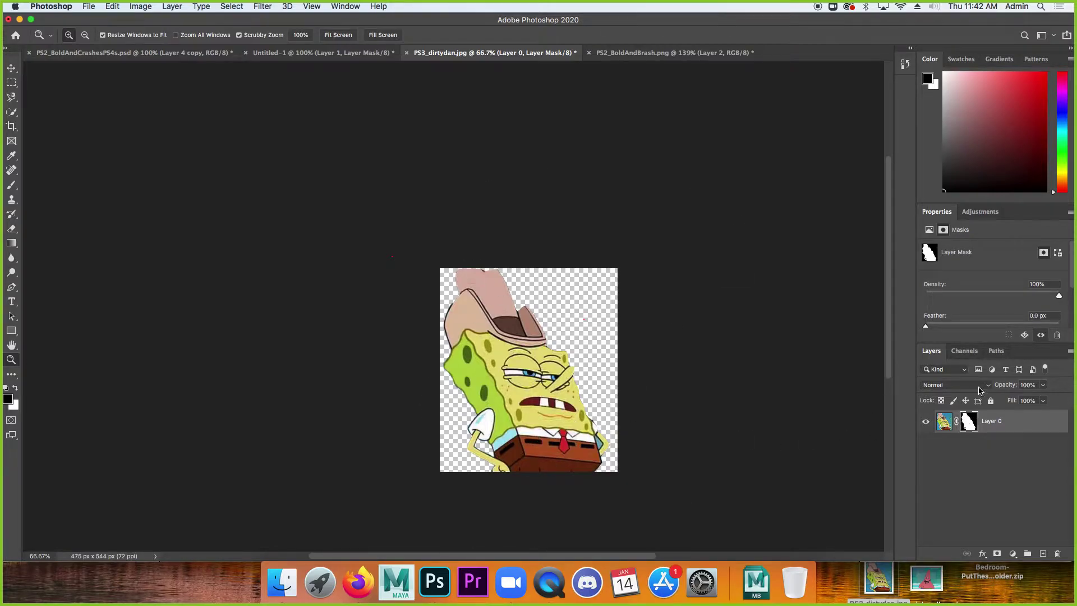
right_click(980, 421)
click(897, 427)
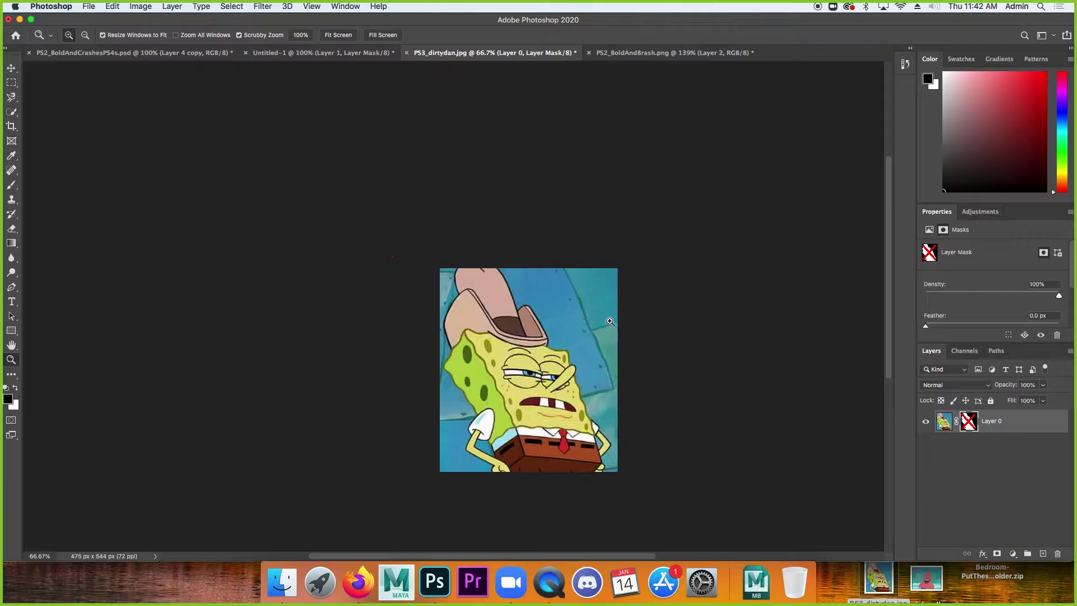
Step: Switch to Firefox and read the layer mask section of the Photoshop 3 notes
click(355, 584)
scroll(428, 383, down, 3)
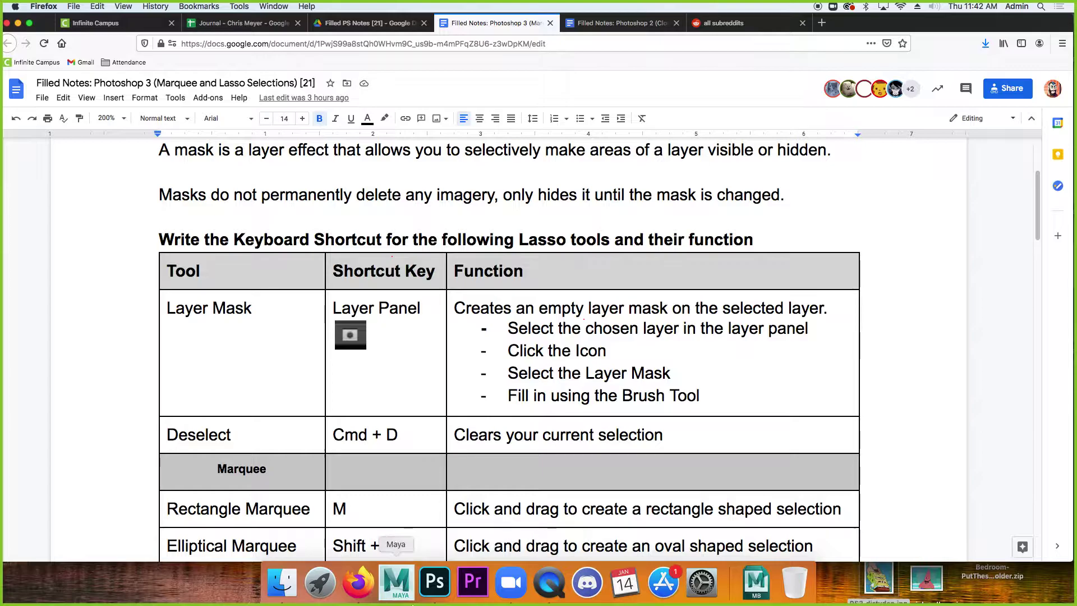
Step: Switch to Photoshop and close PS2_BoldAndBrash.png and Untitled-1 without saving either document
click(435, 582)
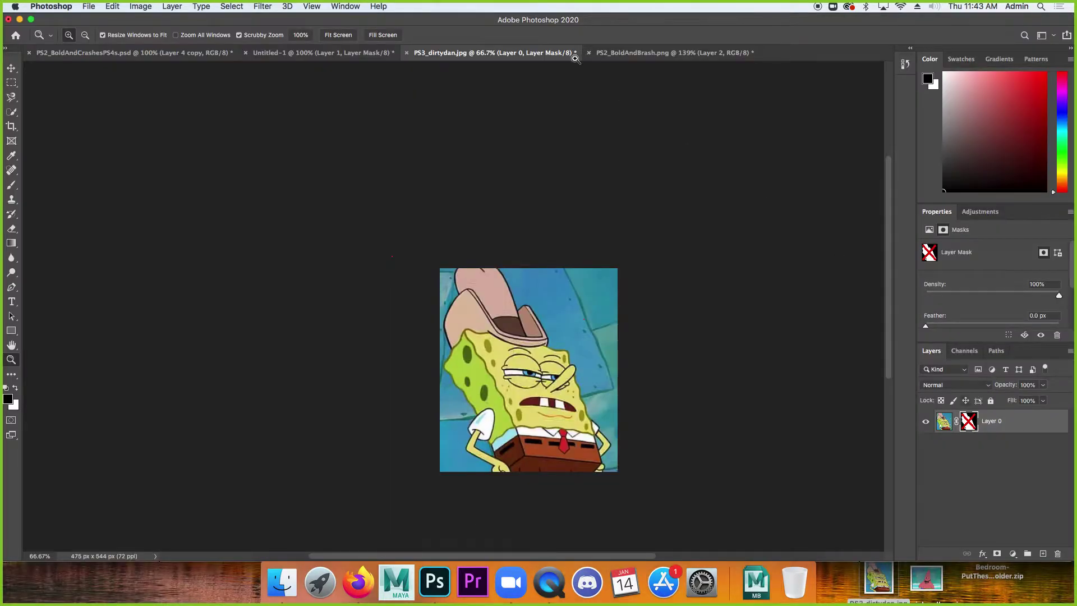
click(688, 56)
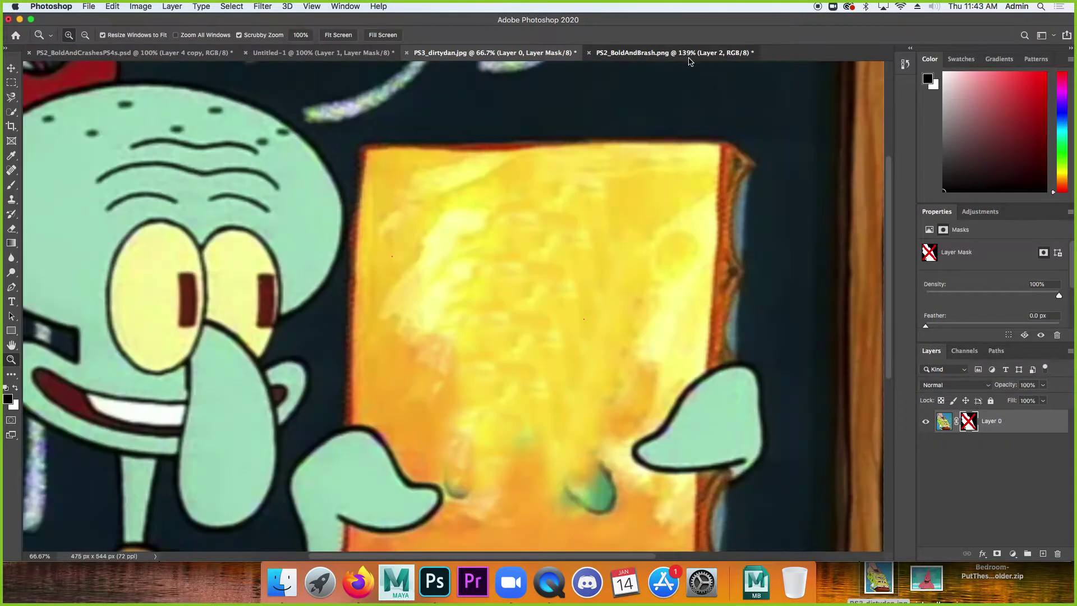
key(super+w)
click(510, 206)
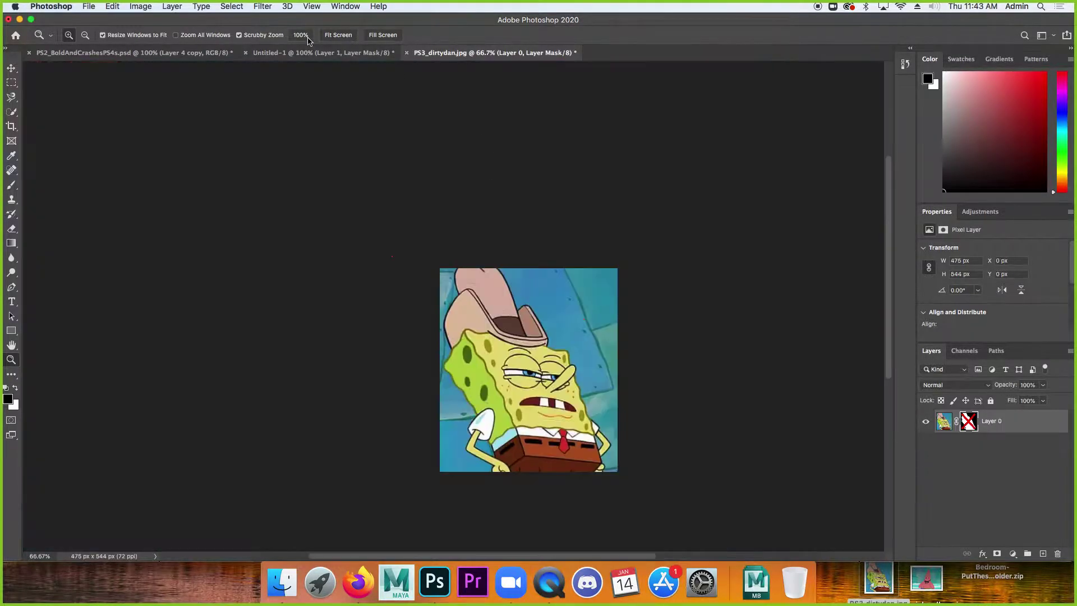
click(250, 56)
click(246, 53)
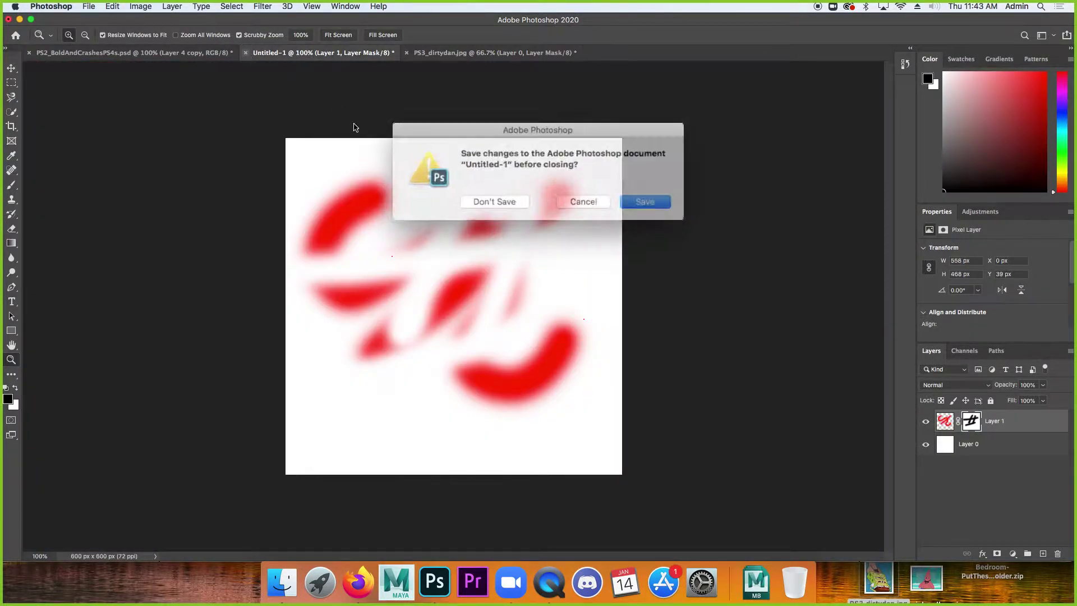
click(511, 197)
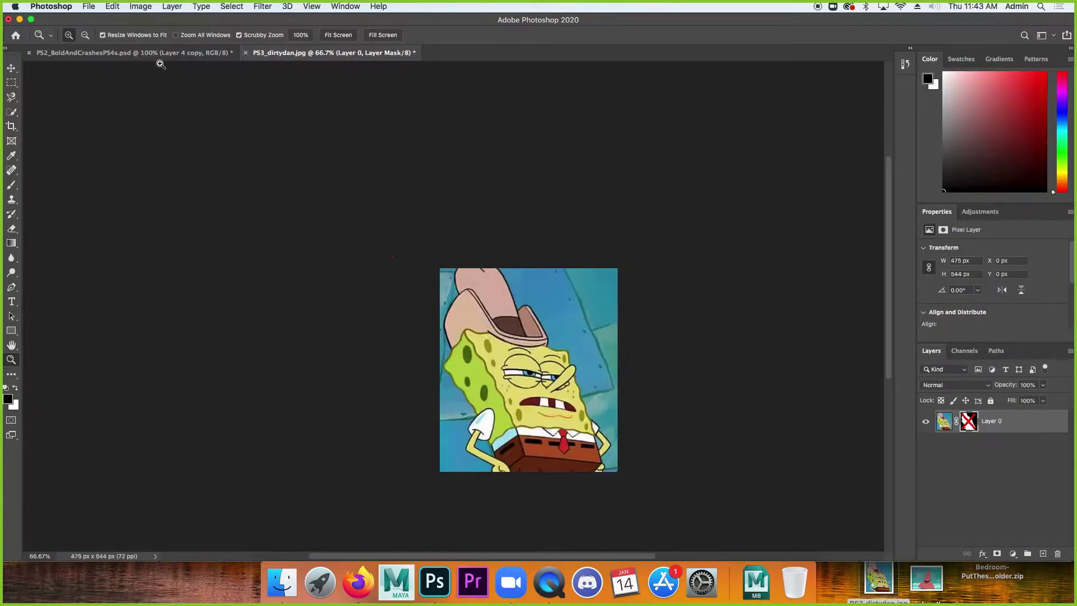
Step: Delete the disabled layer mask from Layer 0 in PS3_dirtydan.jpg
right_click(972, 415)
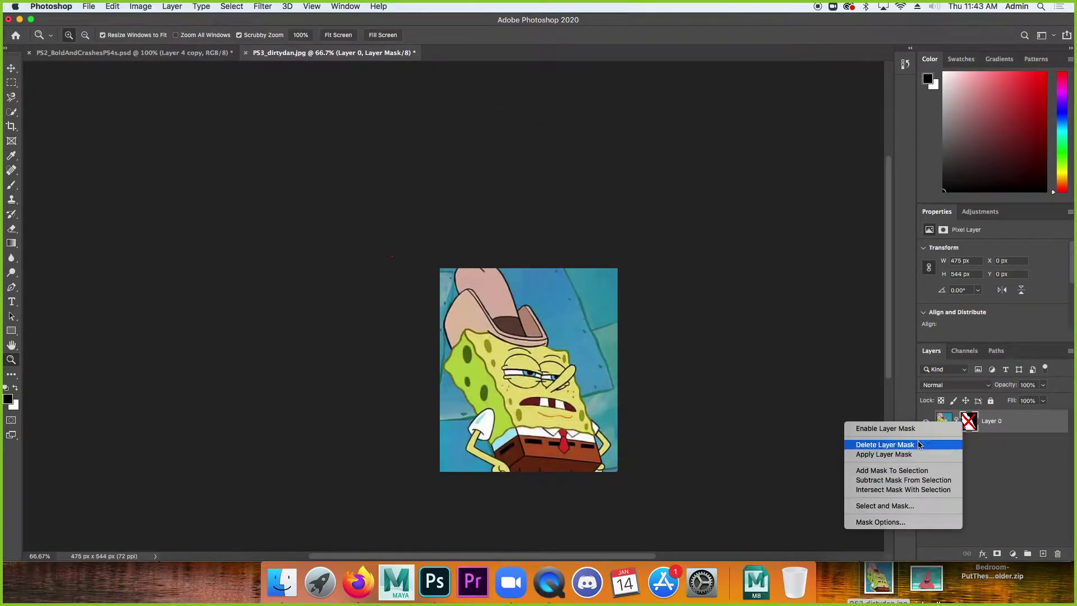
click(903, 412)
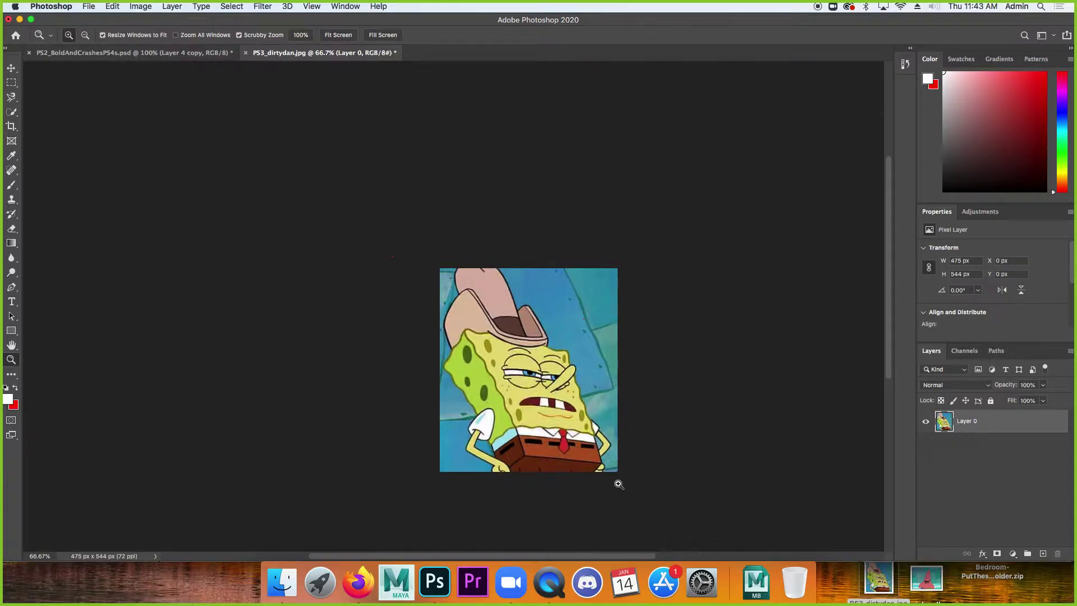
Step: Add an empty layer mask to Layer 0 and paint a black diagonal Brush stroke on it across the character
click(996, 554)
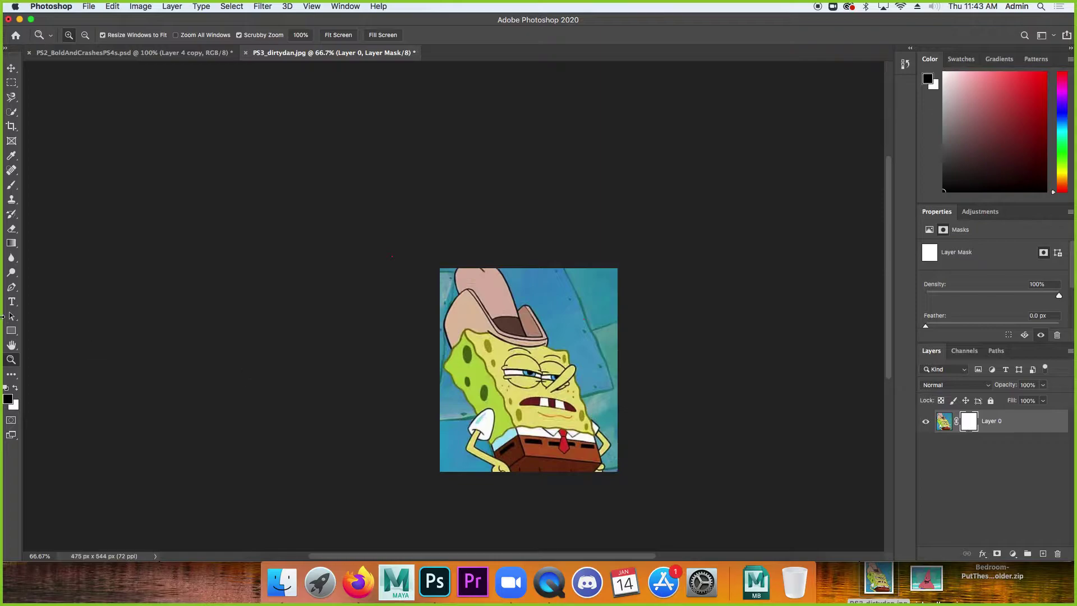
click(12, 185)
drag(584, 301, 463, 466)
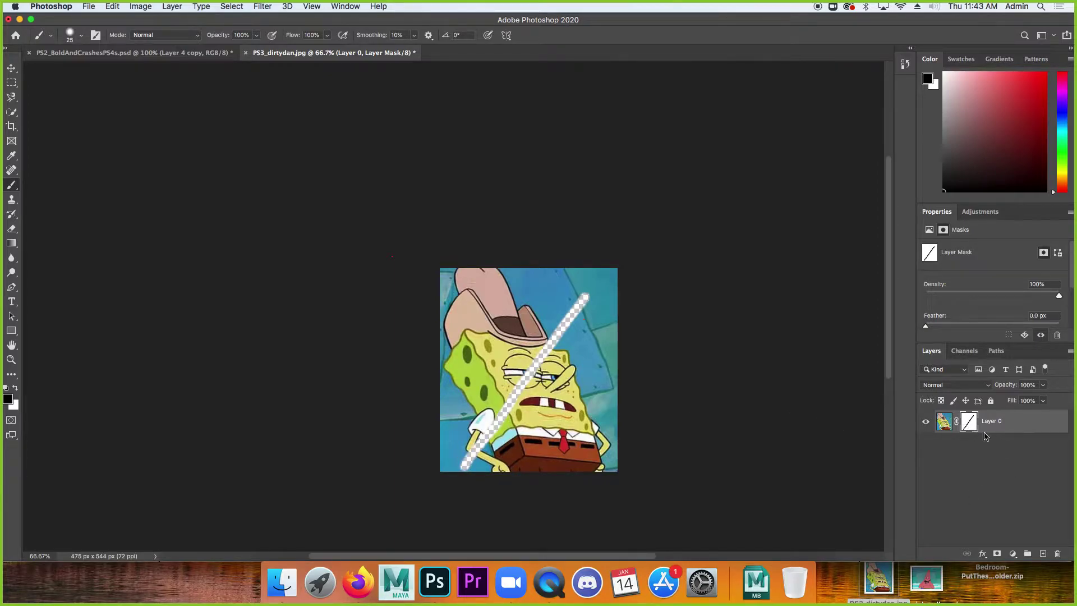
Step: Create a new layer beneath Layer 0 and fill it with bright red using the Paint Bucket
click(1042, 554)
drag(999, 426, 995, 457)
drag(1017, 150, 1064, 38)
click(11, 243)
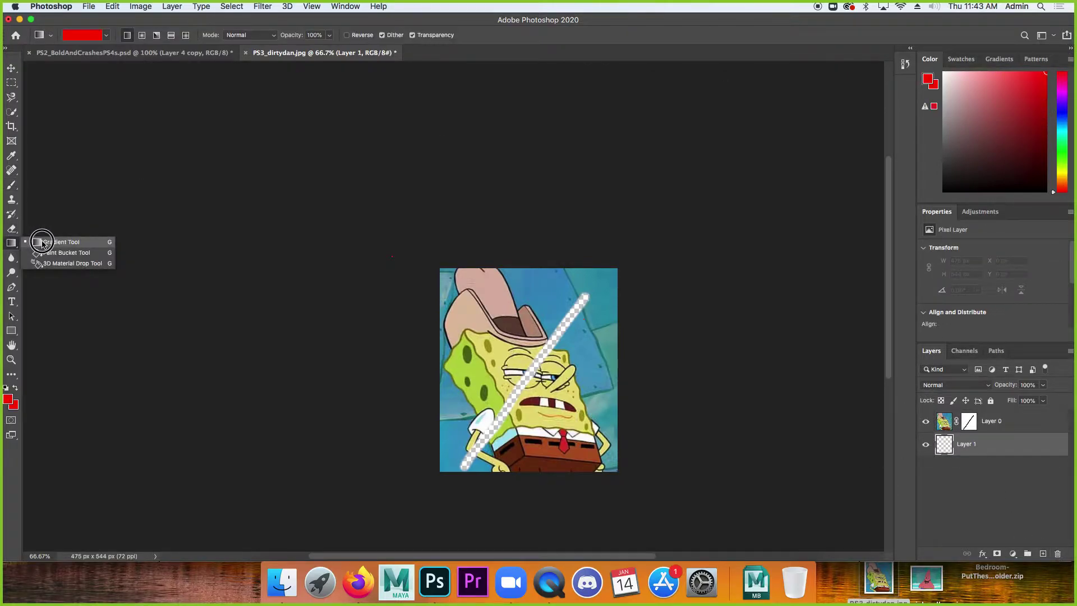
click(51, 251)
click(561, 336)
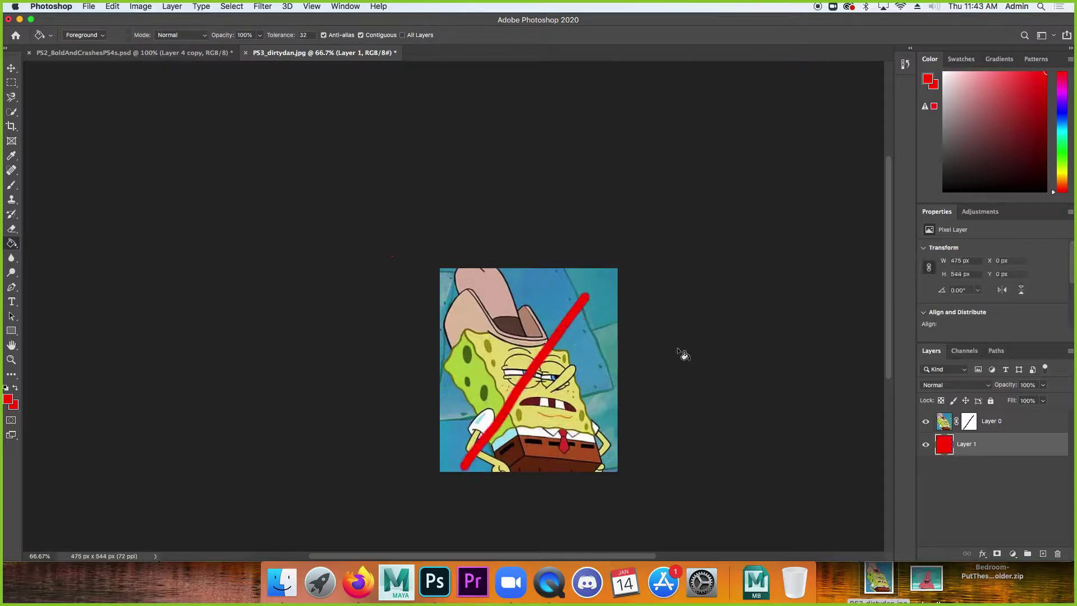
Step: Paint three more black diagonal Brush strokes on Layer 0's mask, over the hat, the green side and the face
click(958, 425)
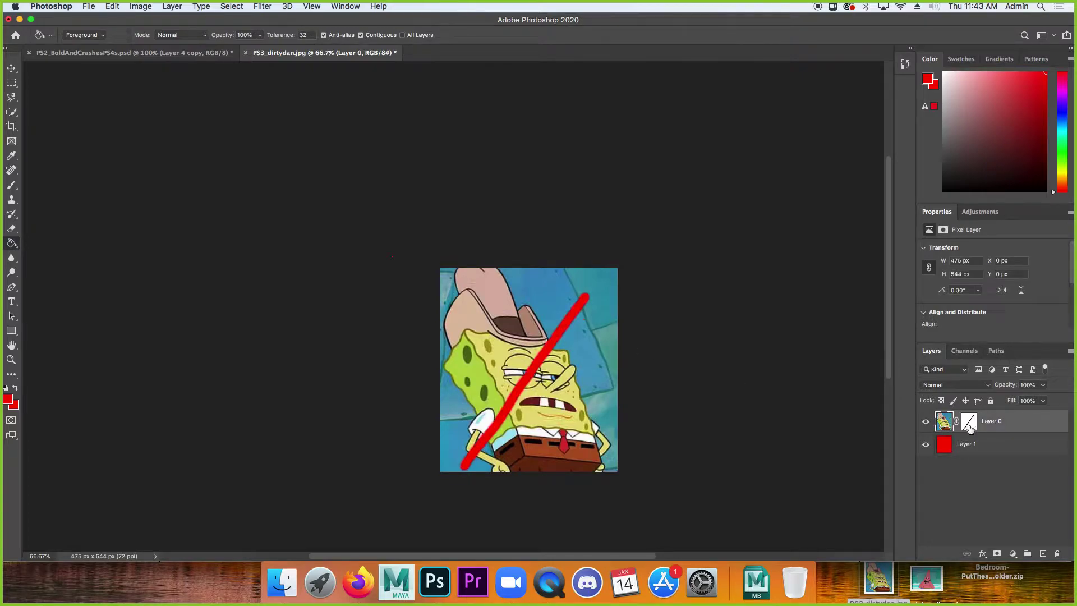
click(968, 421)
click(15, 185)
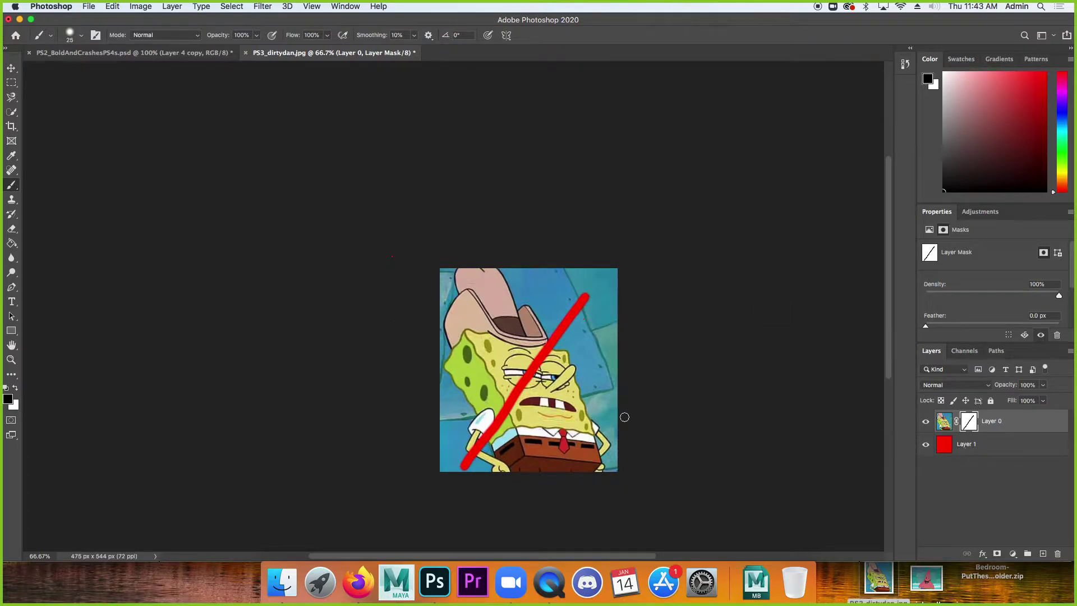
drag(548, 303, 453, 415)
drag(499, 297, 464, 362)
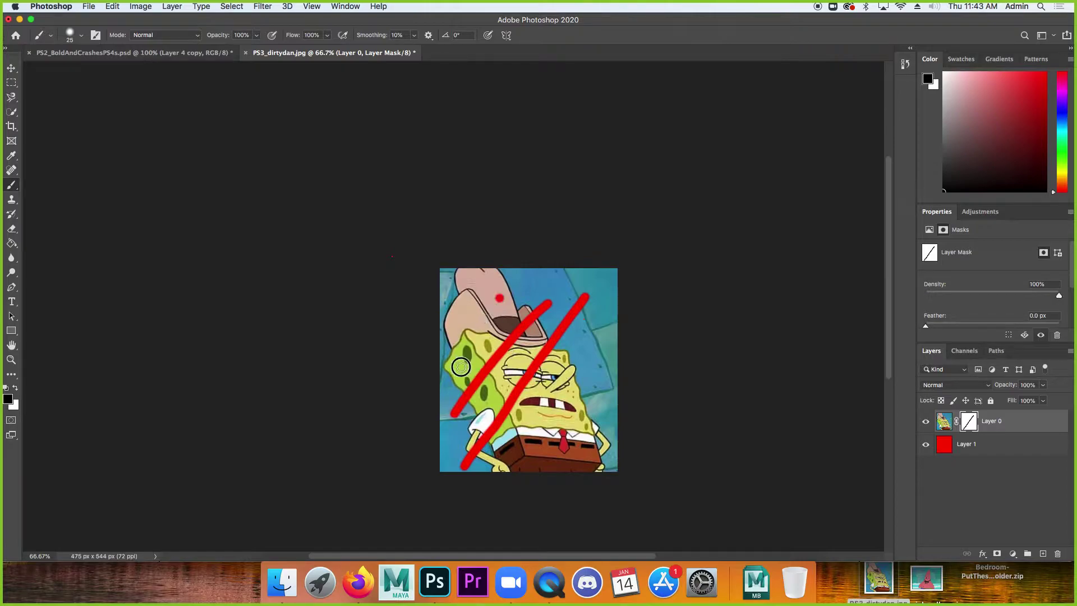
drag(587, 342, 558, 413)
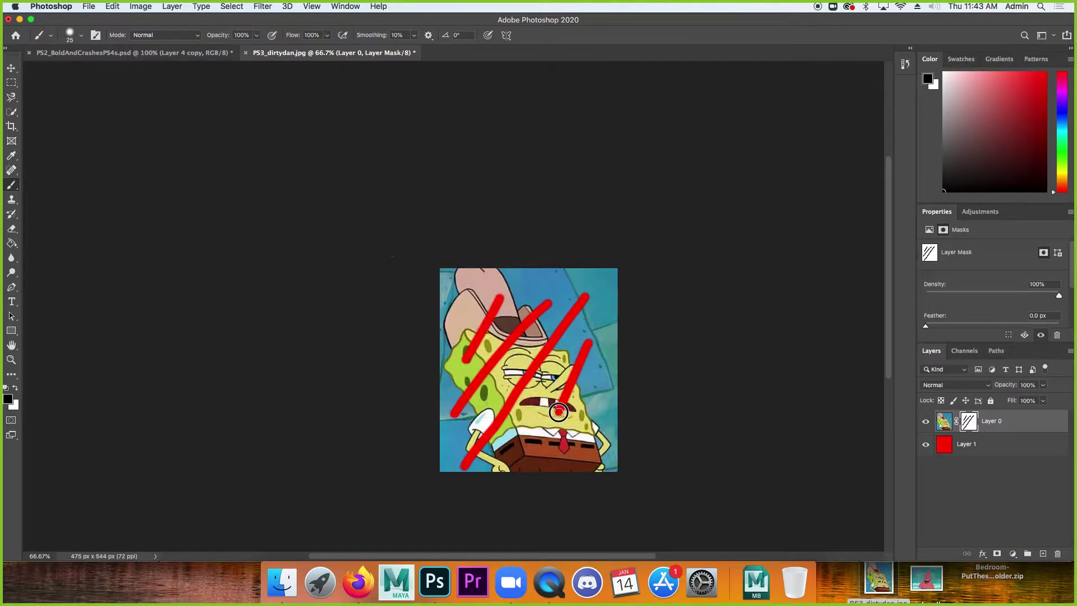
Step: Paint white on Layer 0's mask with a 60 px brush over the two leftmost stripes to restore the image there
click(16, 388)
key(bracketright)
key(bracketright)
mouse_move(484, 296)
mouse_down()
mouse_move(496, 293)
mouse_move(467, 358)
mouse_up()
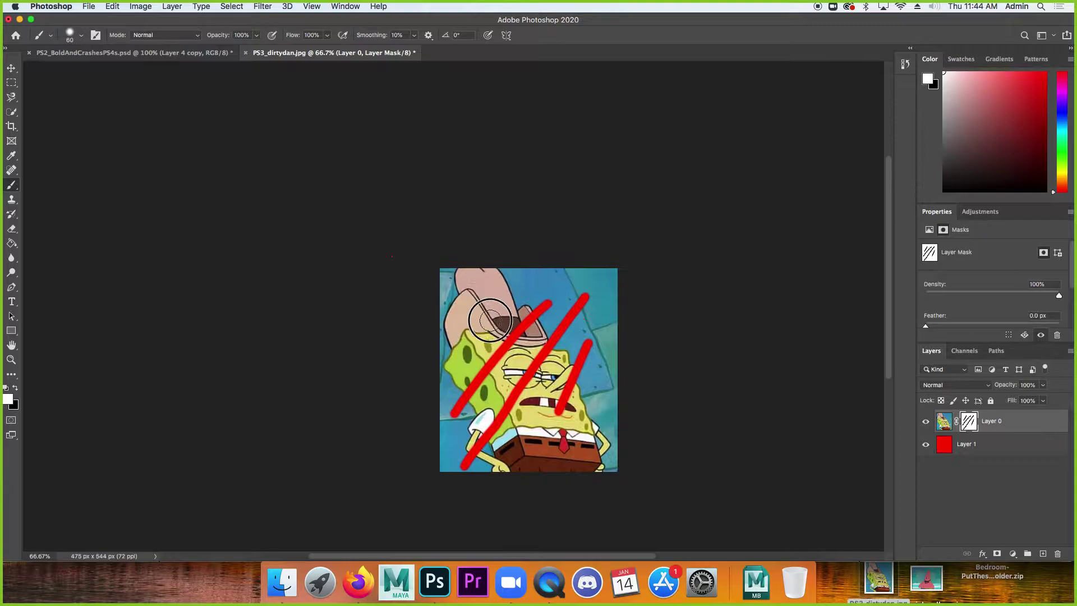
drag(545, 297, 435, 428)
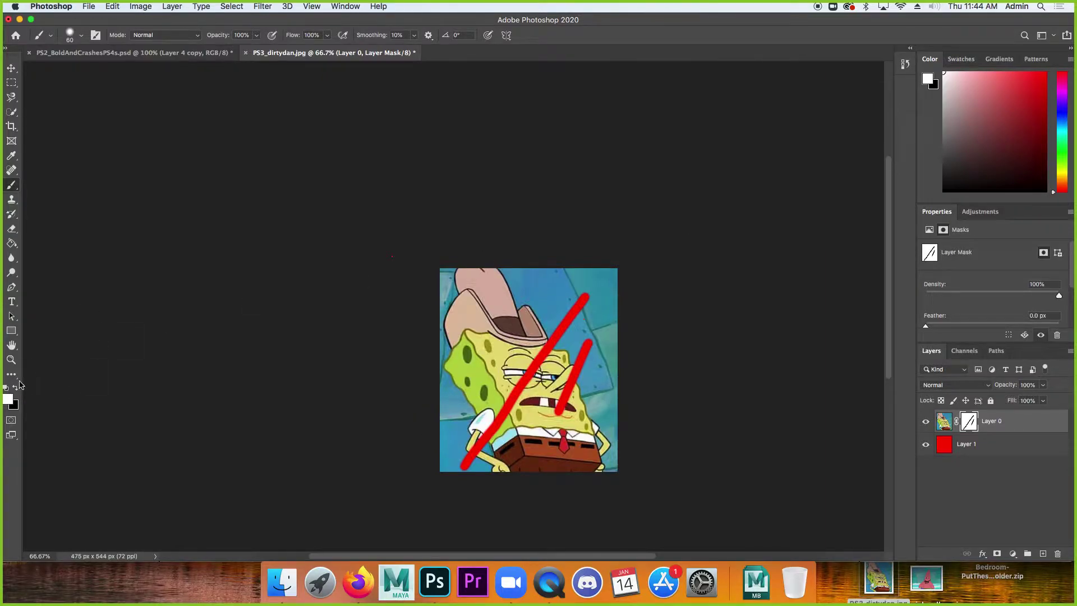
Step: Set the foreground colour to mid gray and paint the mask over the upper part of the long diagonal stripe
drag(511, 264, 644, 212)
click(642, 202)
drag(589, 287, 541, 382)
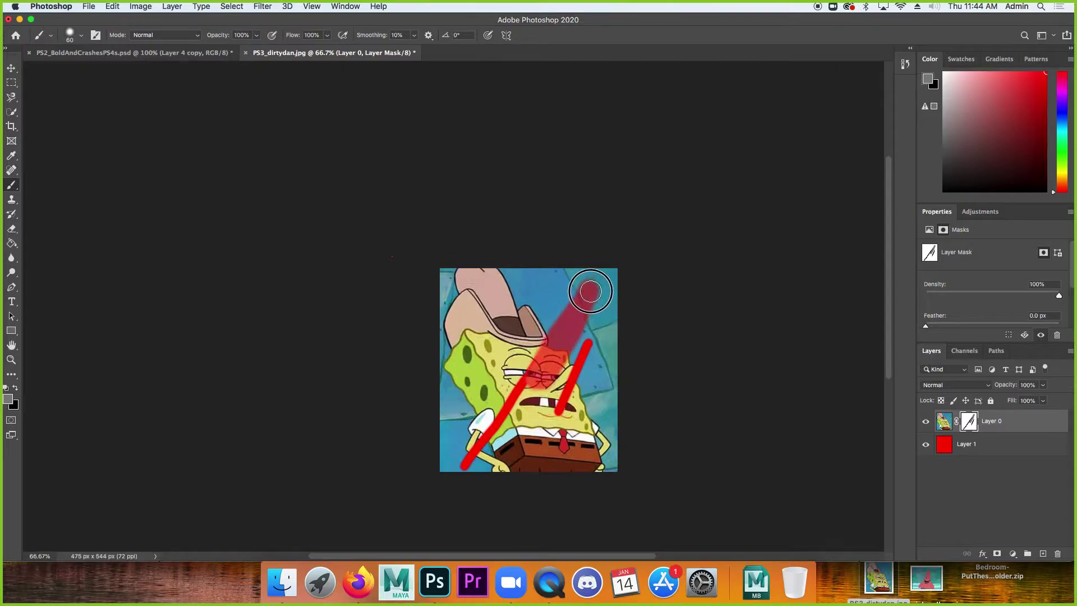
drag(564, 313, 522, 383)
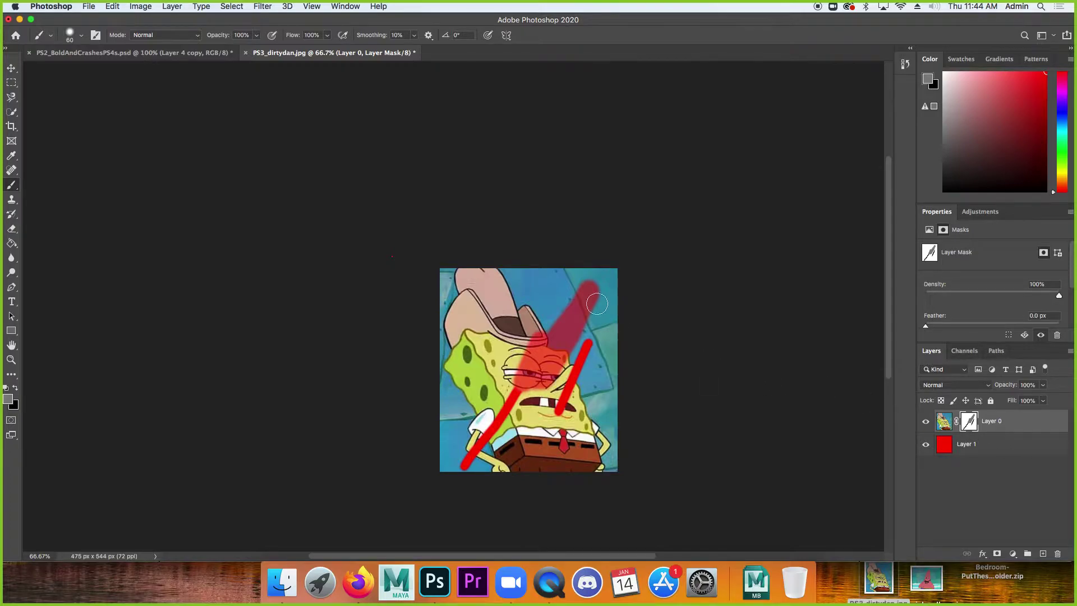
Step: Delete the painted layer mask from Layer 0
right_click(973, 417)
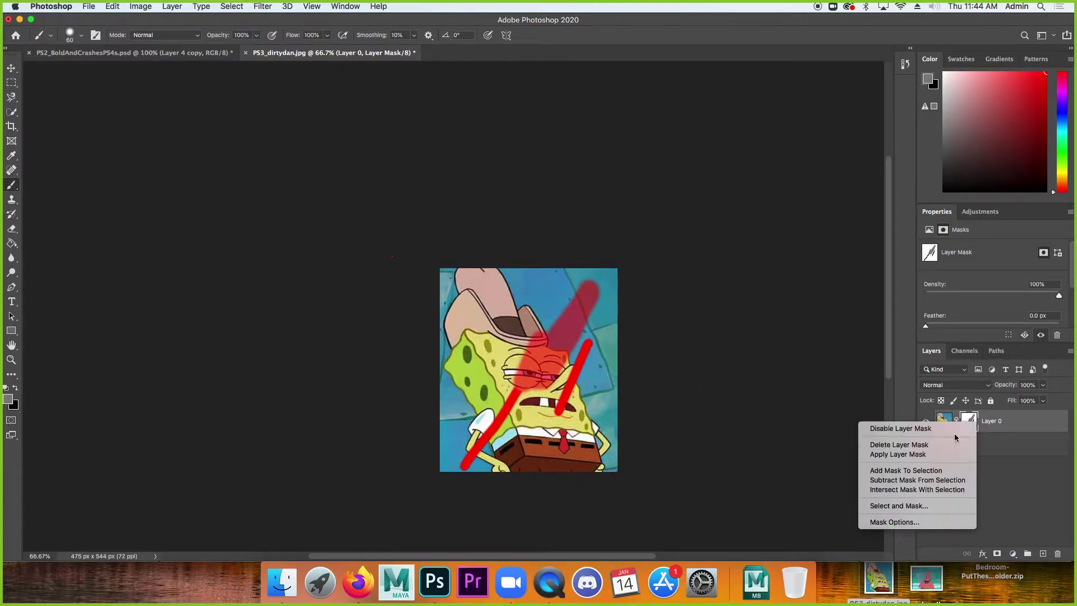
click(952, 445)
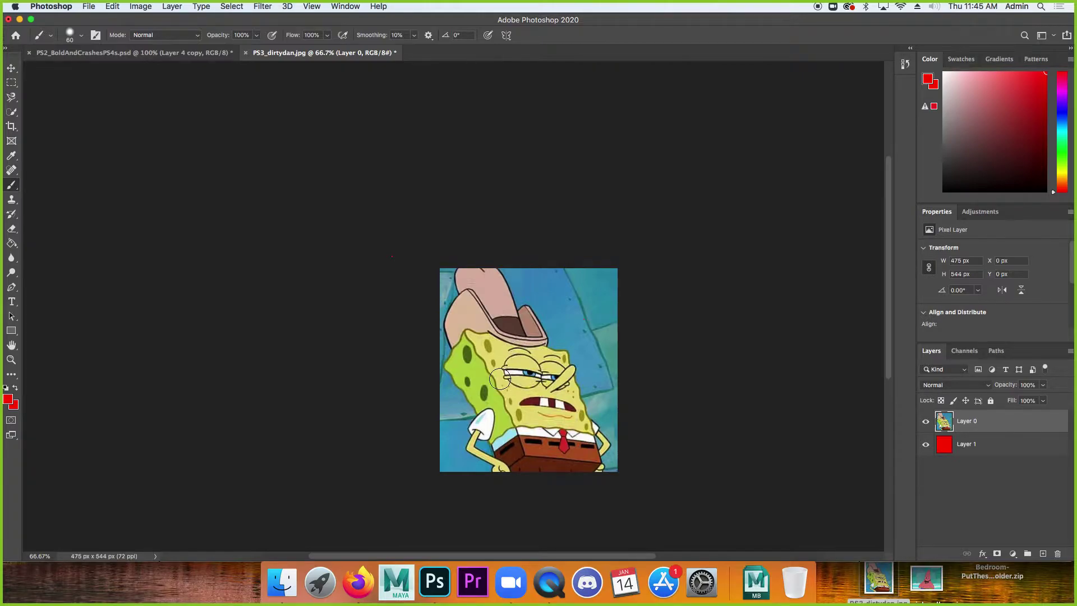
Step: Draw trial selections over the character with the Rectangular Marquee tool and deselect
click(10, 87)
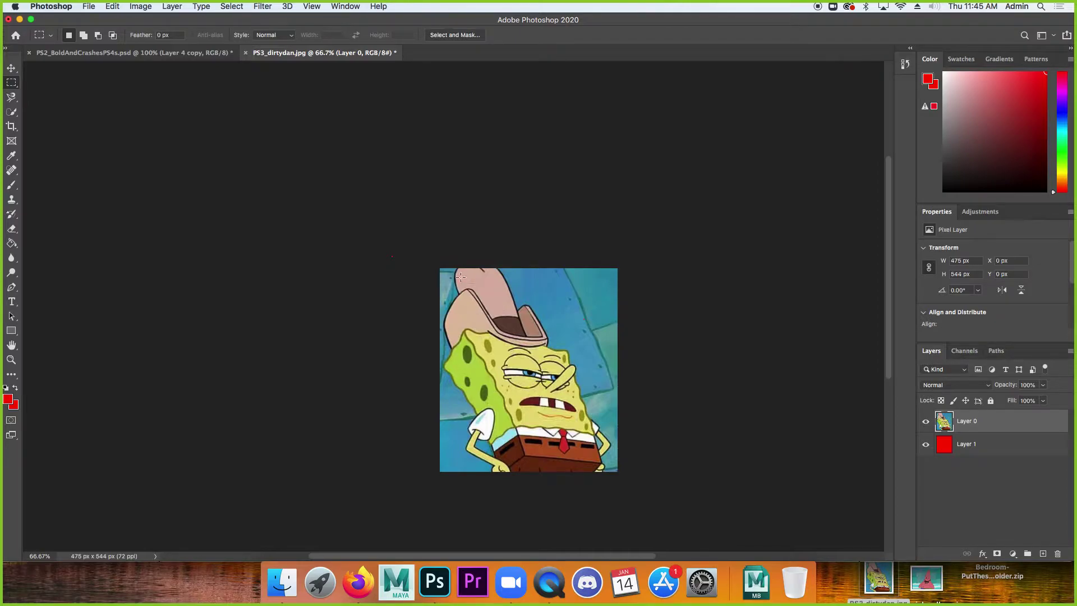
drag(454, 279, 583, 411)
drag(598, 398, 535, 448)
key(super+d)
Step: Switch to Firefox and read the Marquee and Lasso rows of the notes table
click(358, 582)
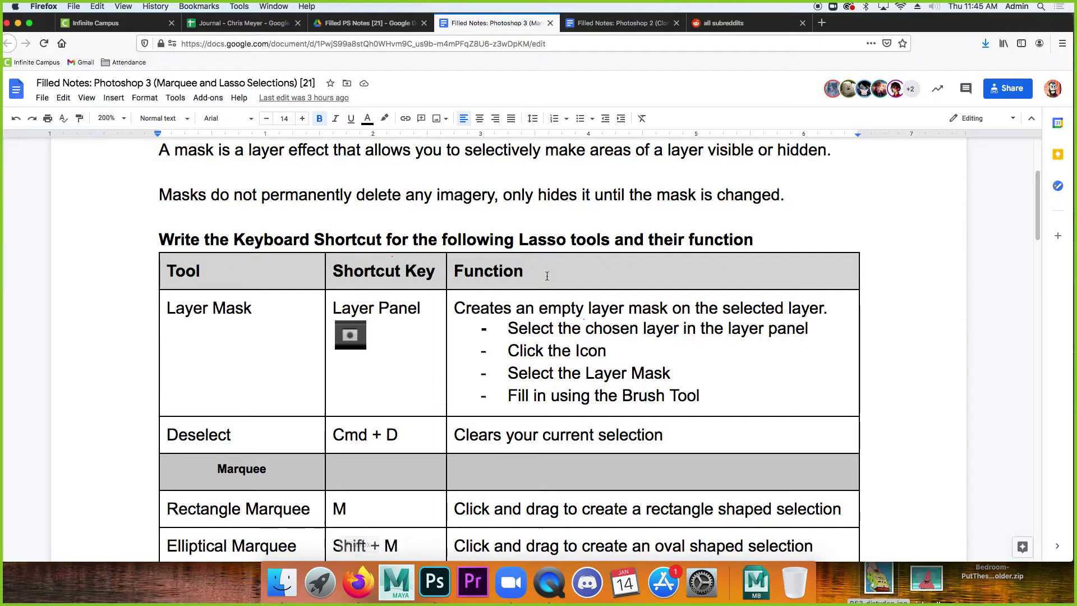
scroll(408, 343, down, 10)
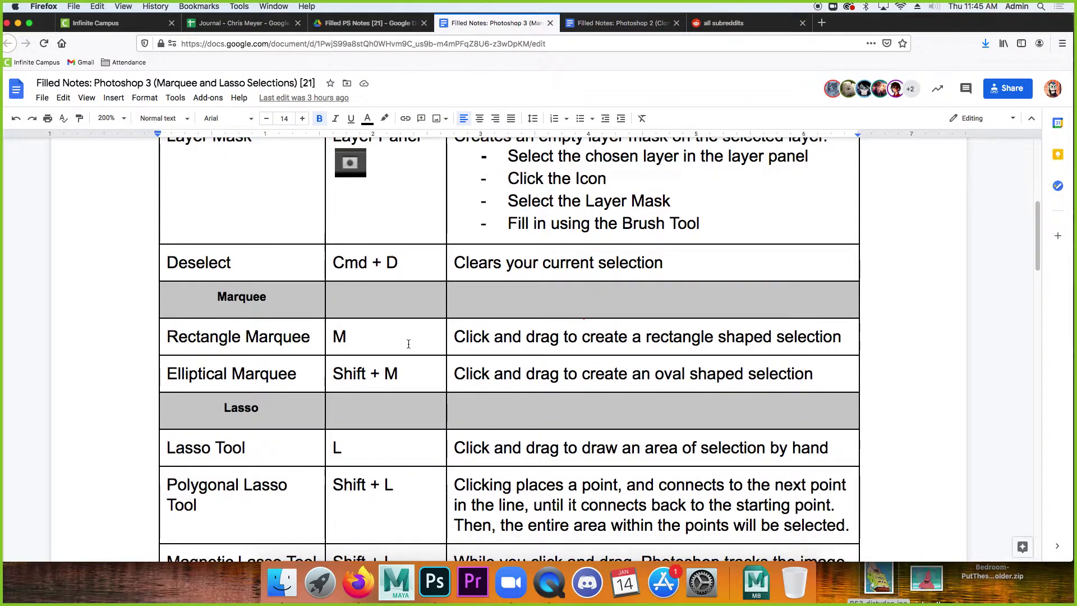
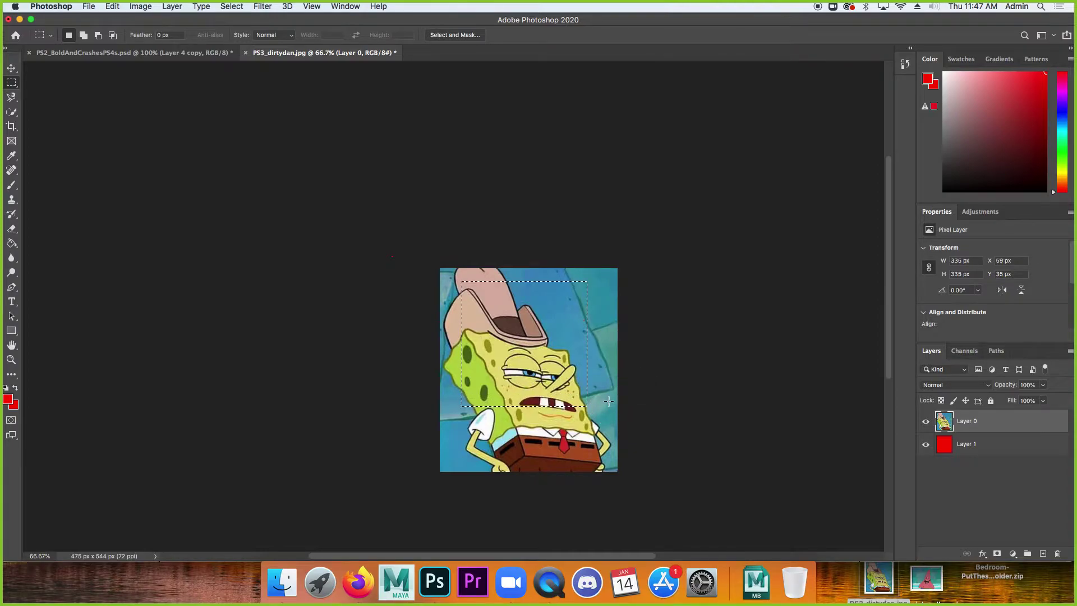
Step: Mask Layer 0 from a rectangular marquee selection of about 393 by 443 px, and undo the mask and selection
click(462, 294)
drag(455, 286, 601, 451)
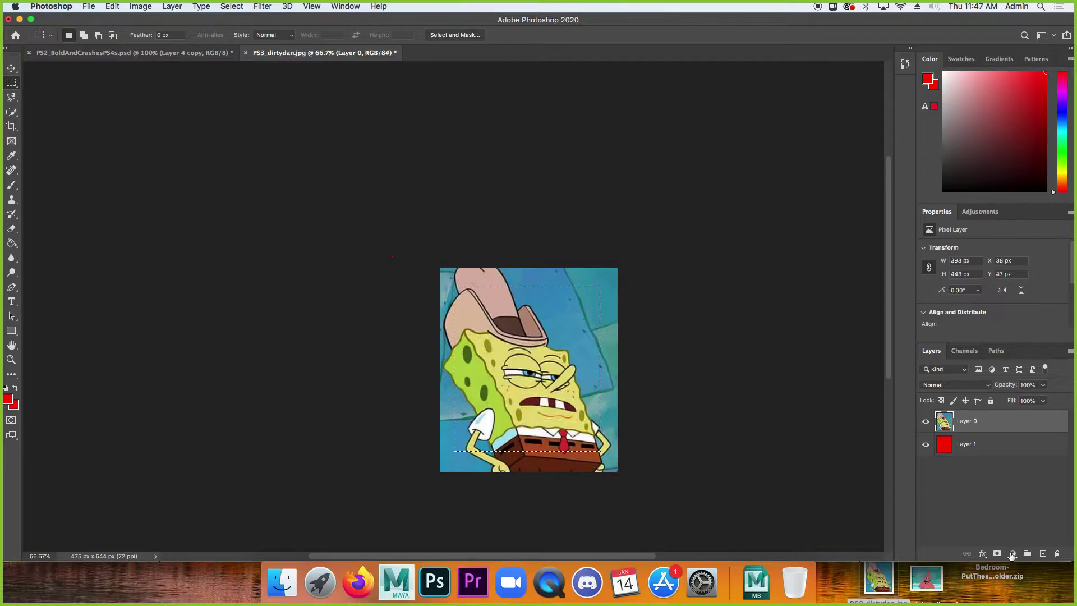
click(997, 553)
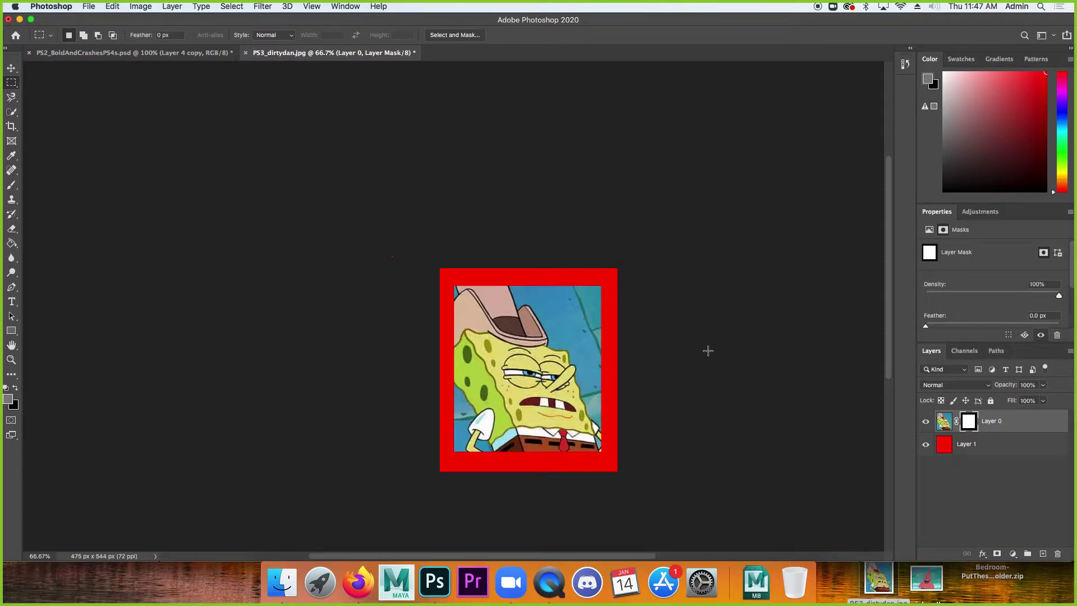
key(super+z)
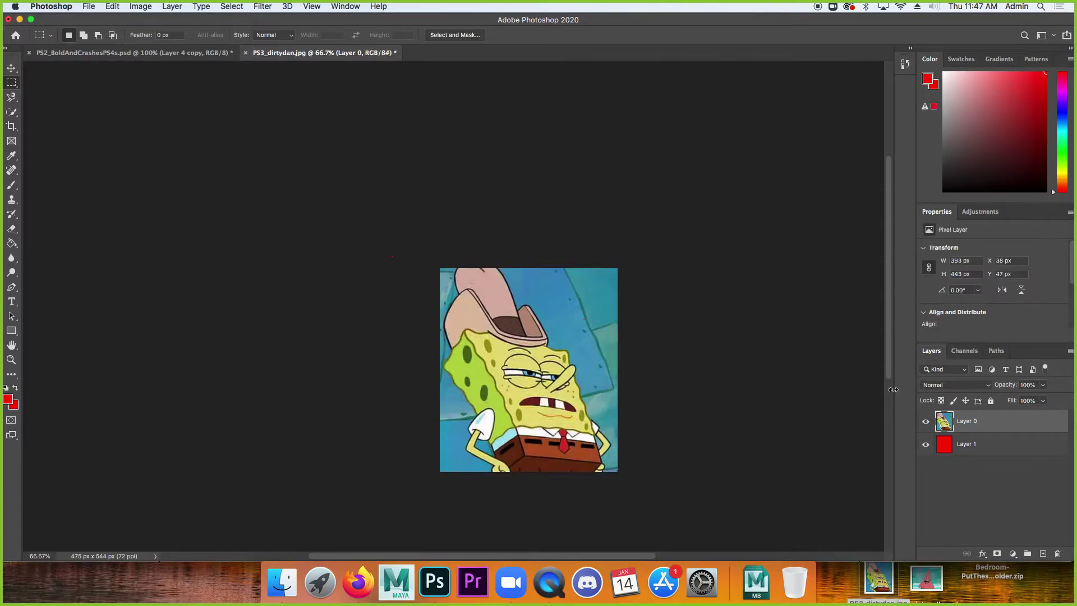
key(super+d)
Step: Add a layer mask to Layer 0 with nothing selected, and undo it
click(996, 554)
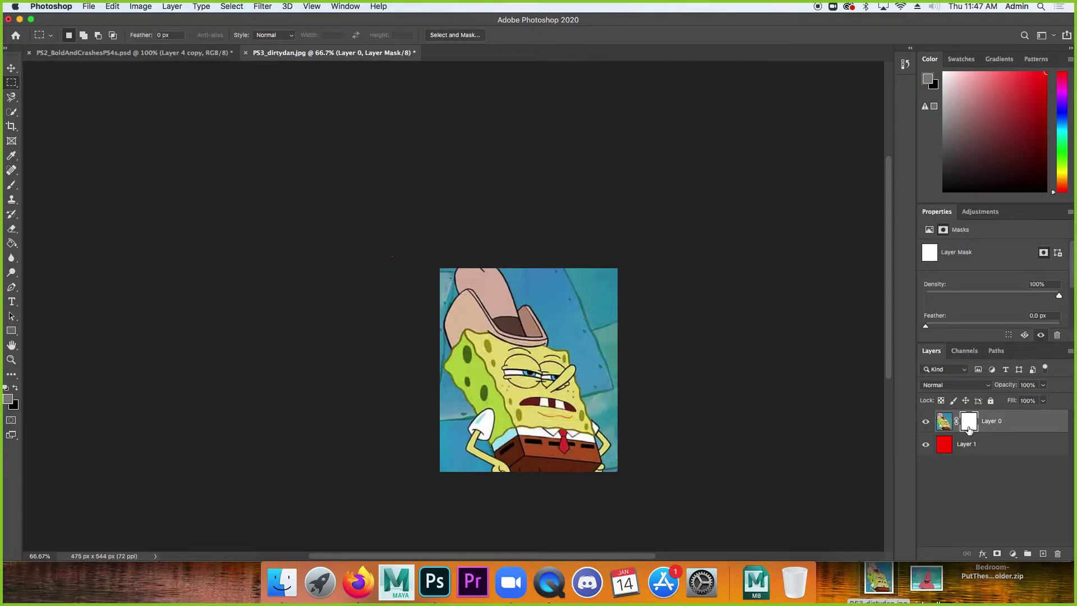
key(super+z)
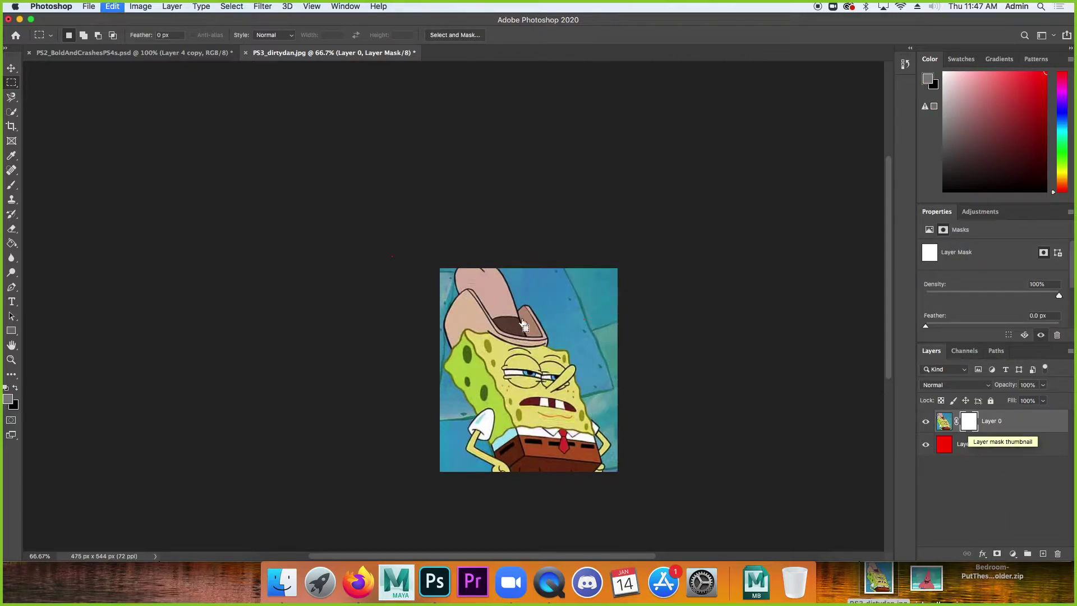
Step: Select a rectangle of about 322 by 393 px around the face, mask Layer 0 with it, and undo the mask
drag(478, 283, 599, 430)
click(997, 554)
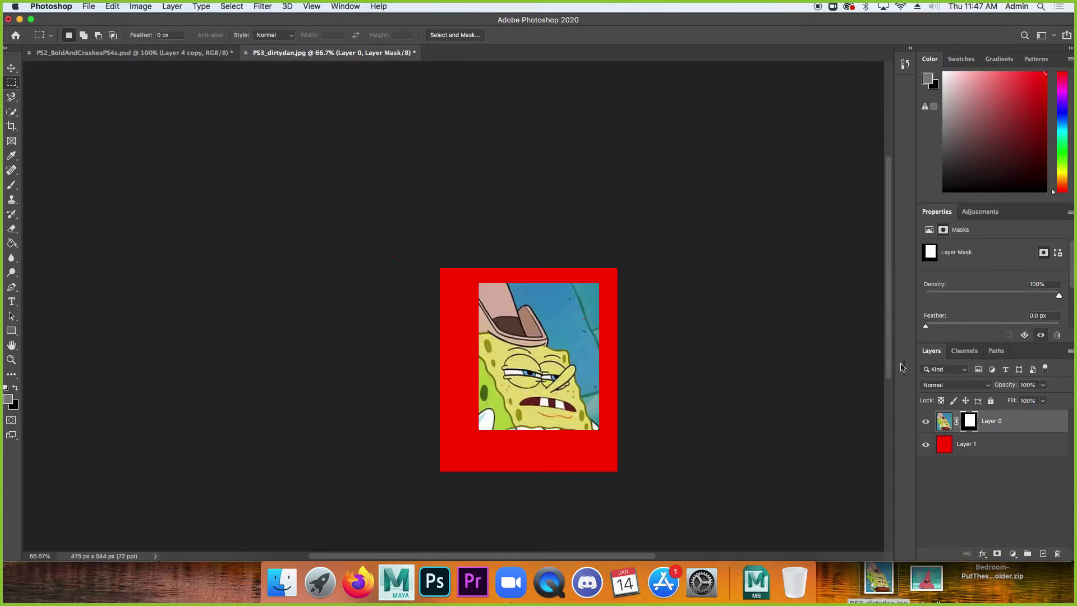
key(super+z)
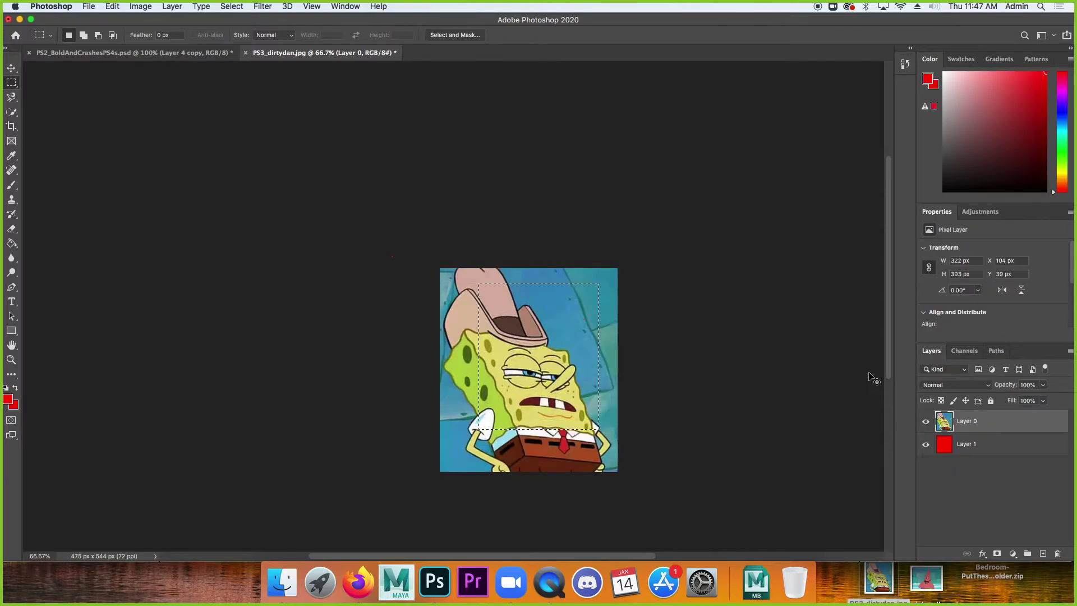
Step: Clear the selection around the face and switch to Firefox to read the Lasso Tool row of the notes
key(super+d)
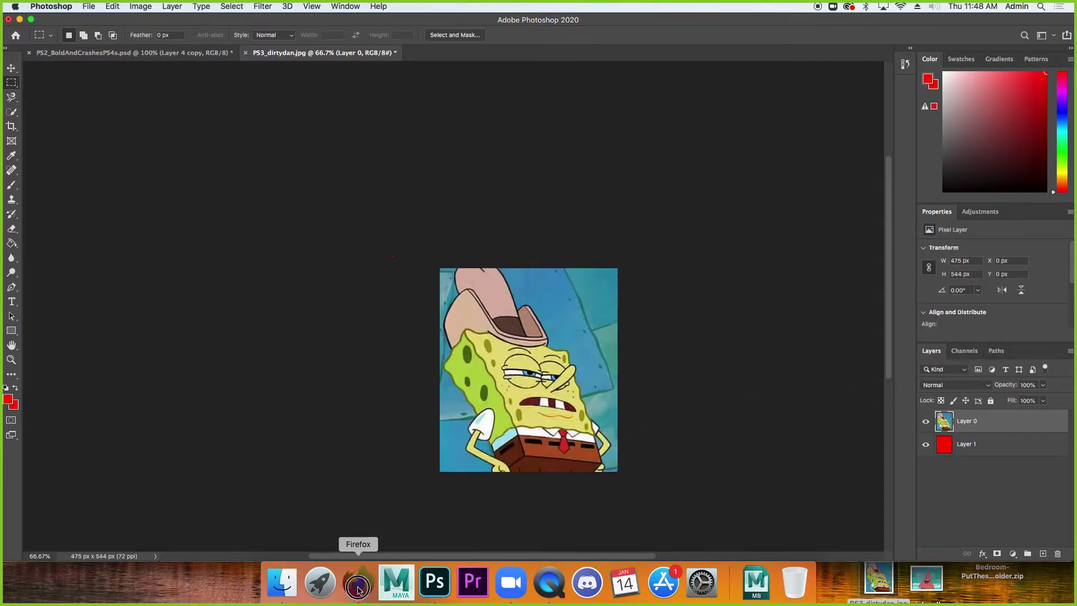
click(355, 586)
scroll(450, 301, down, 1)
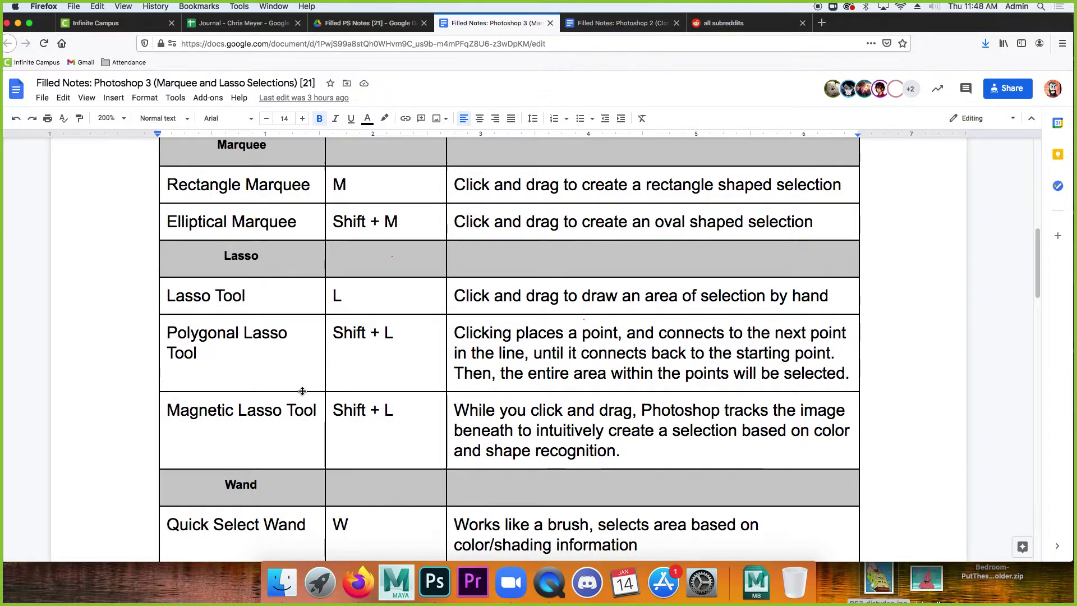
Step: Back in Photoshop, mask Layer 0 from a freehand Lasso selection around the whole character, and undo the mask
click(426, 590)
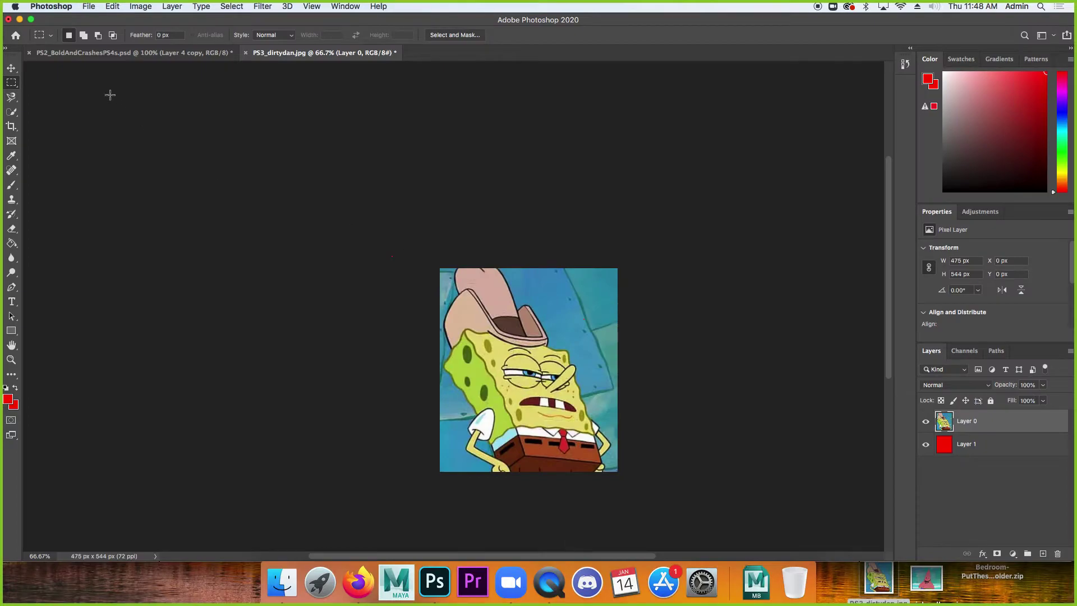
click(11, 99)
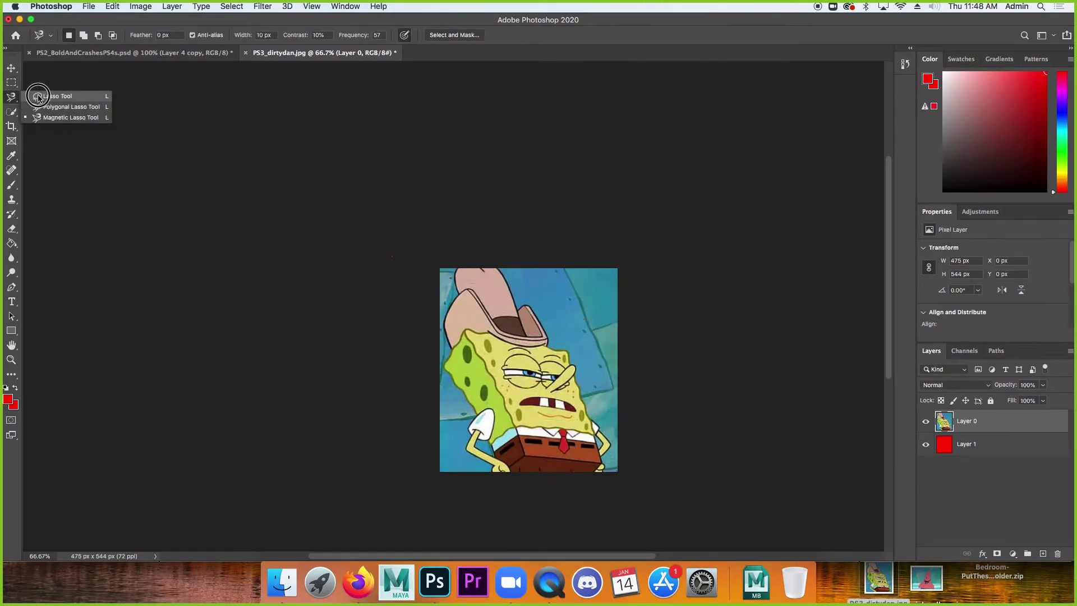
click(38, 97)
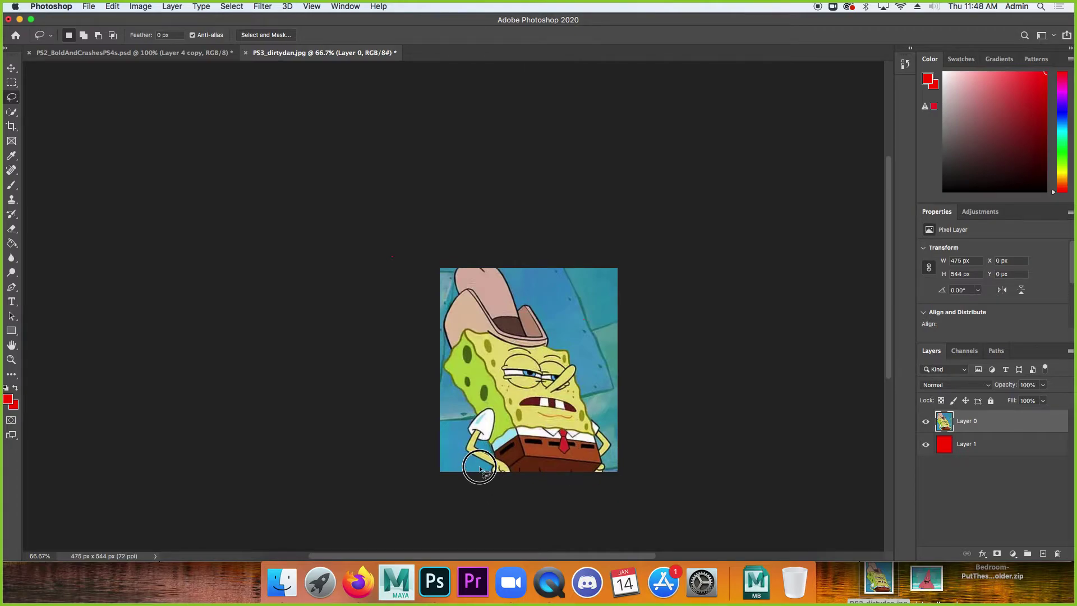
mouse_move(460, 449)
mouse_down()
mouse_move(463, 406)
mouse_move(443, 367)
mouse_move(451, 268)
mouse_move(513, 261)
mouse_move(556, 340)
mouse_move(576, 349)
mouse_move(614, 436)
mouse_move(607, 476)
mouse_move(485, 489)
mouse_up()
click(997, 554)
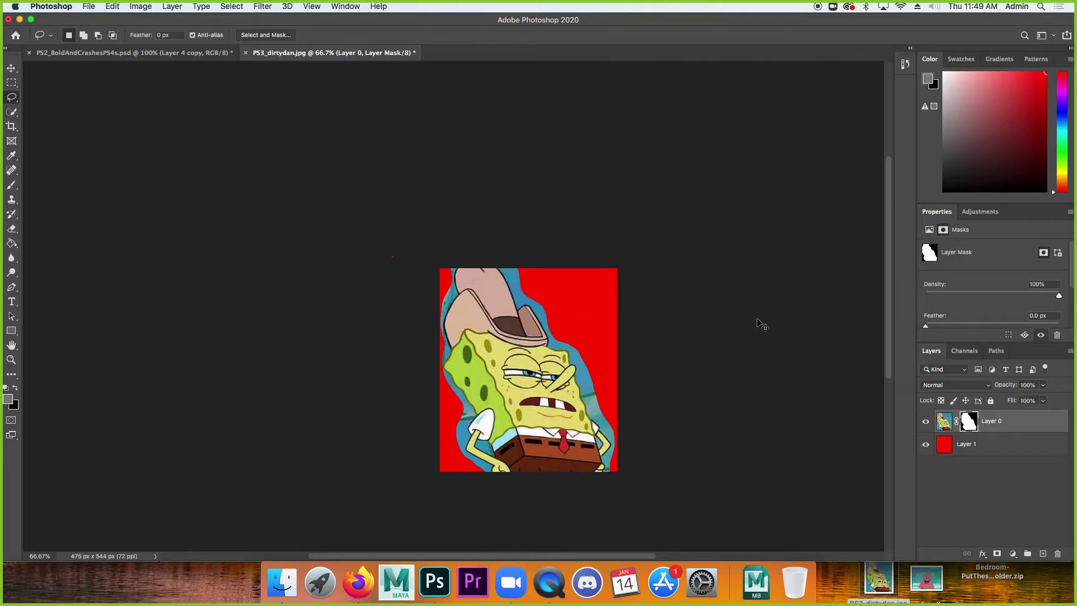
key(super+z)
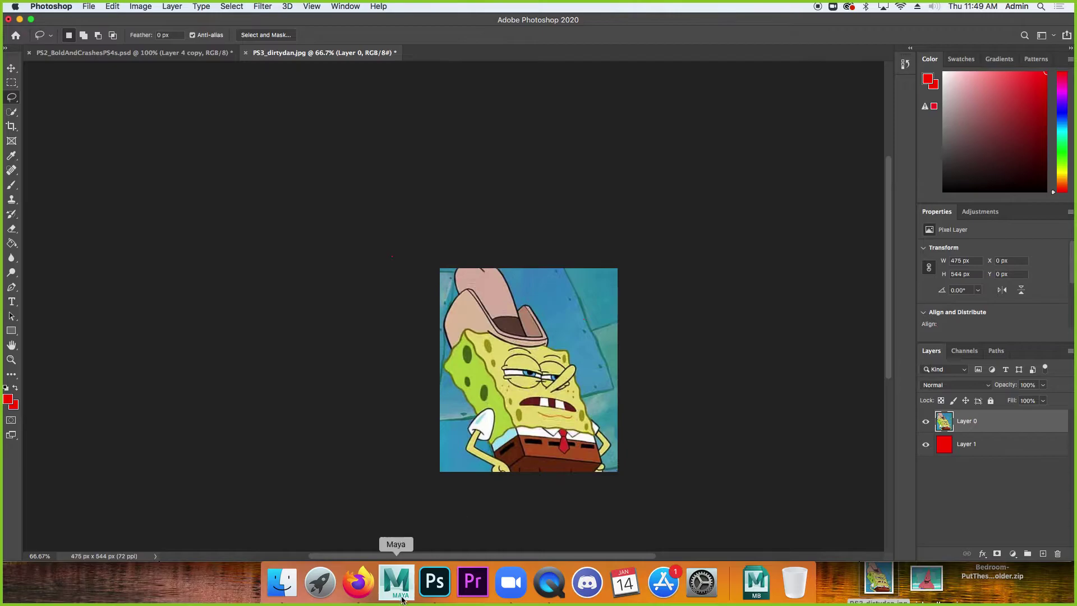
Step: Check the Polygonal Lasso Tool row in the Firefox notes and outline the whole character with a Polygonal Lasso selection in Photoshop
click(356, 589)
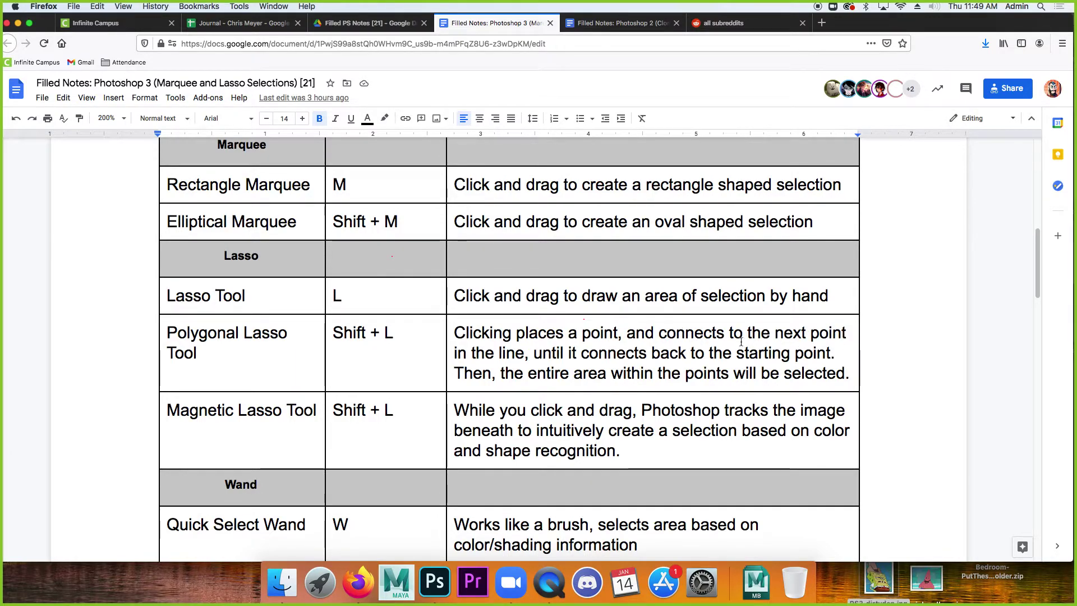
click(434, 583)
drag(12, 98, 82, 111)
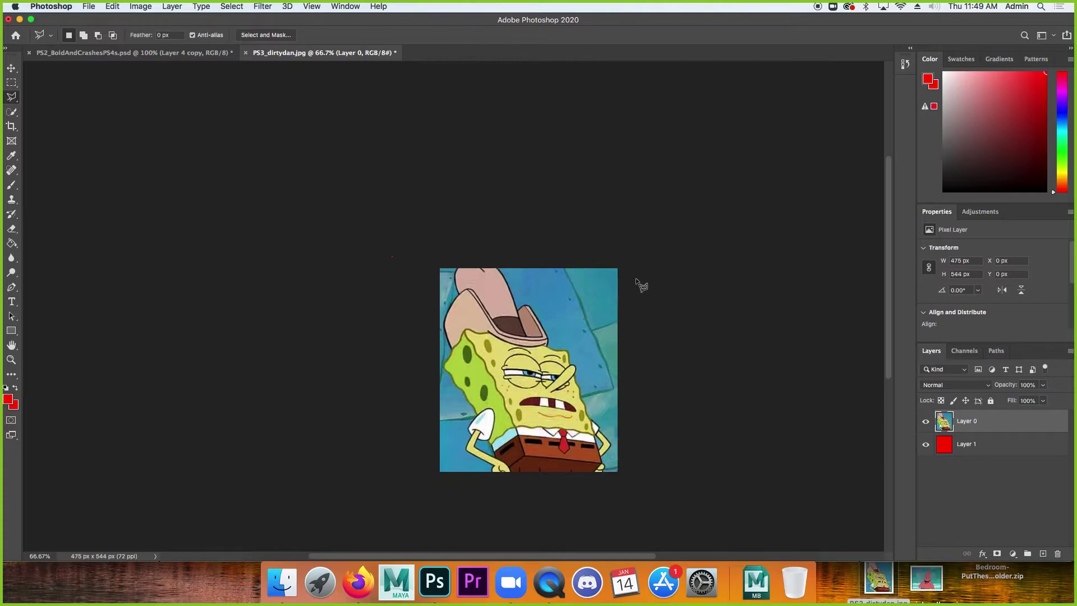
click(460, 449)
click(439, 365)
click(443, 348)
click(502, 264)
click(552, 344)
click(611, 475)
click(491, 479)
Step: Mask Layer 0 with the polygonal selection, and delete the layer mask
click(997, 553)
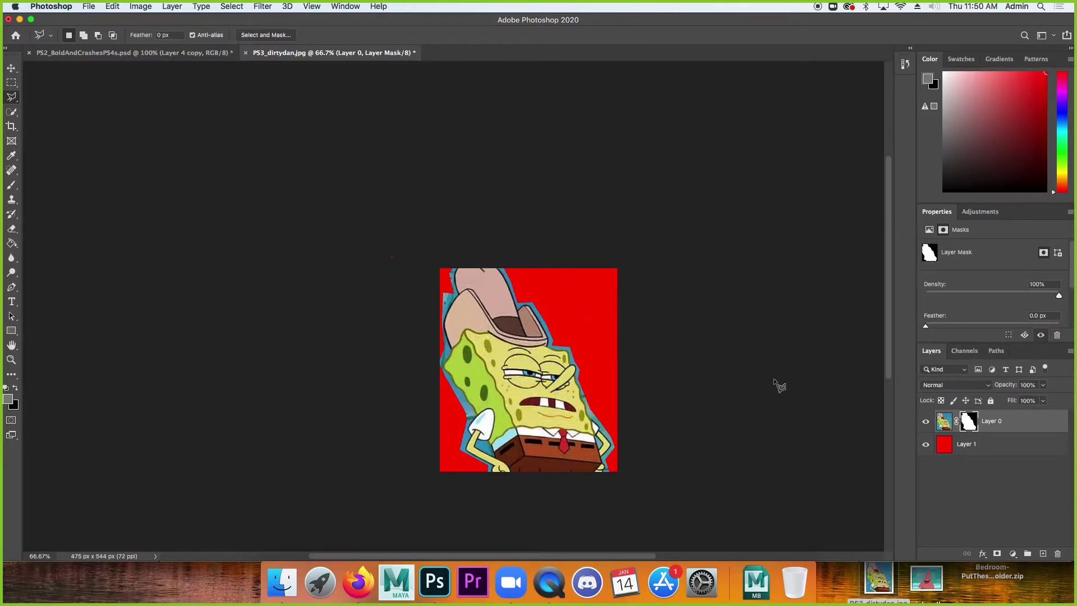
drag(967, 423, 1058, 554)
click(501, 199)
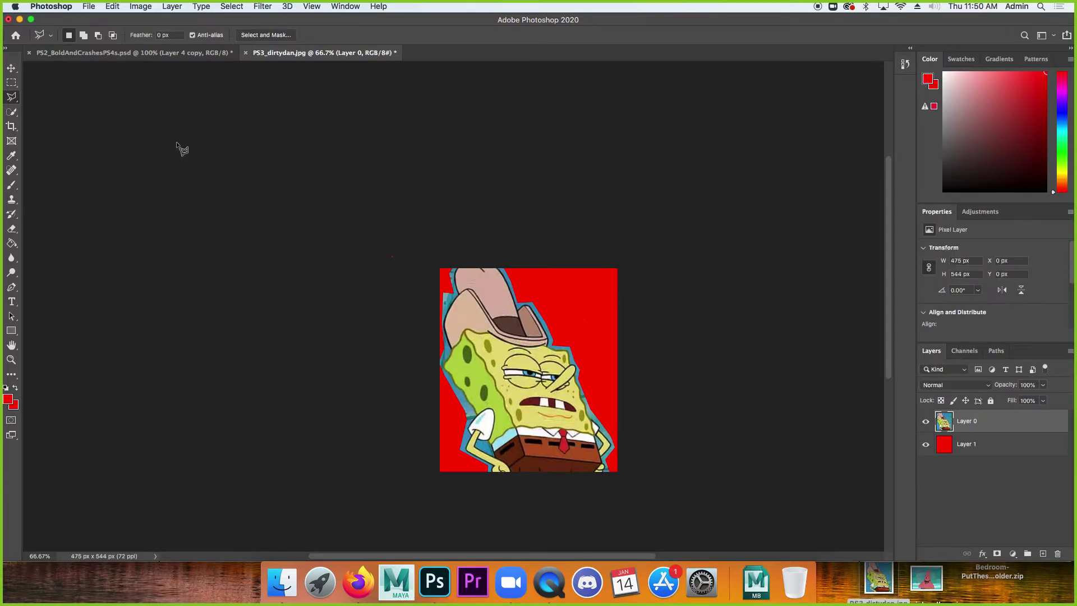
Step: Activate the Magnetic Lasso Tool and view the image at 100%
right_click(12, 96)
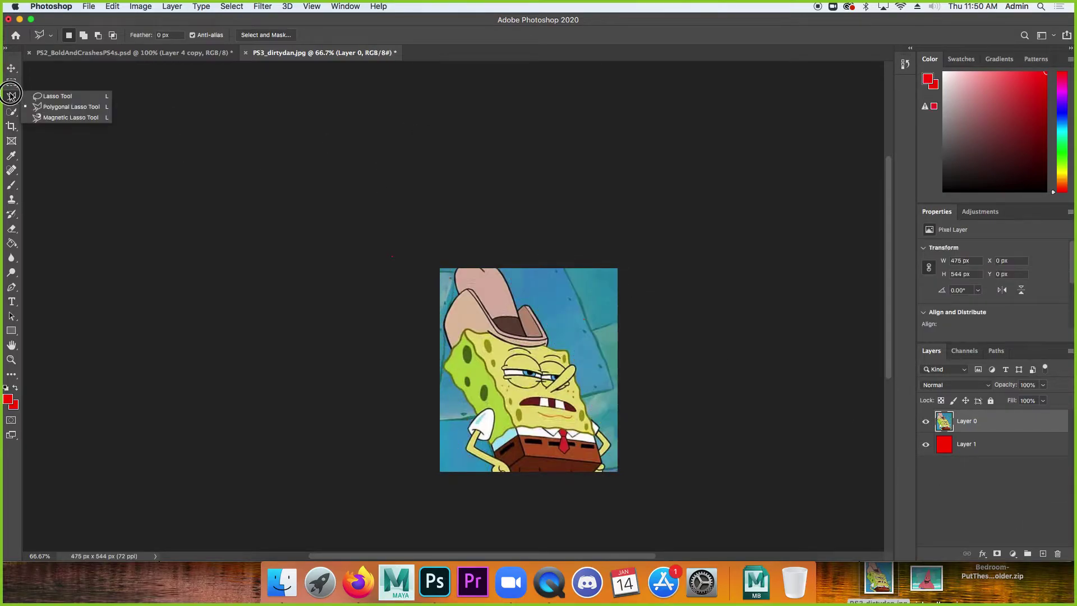
click(67, 116)
key(super+1)
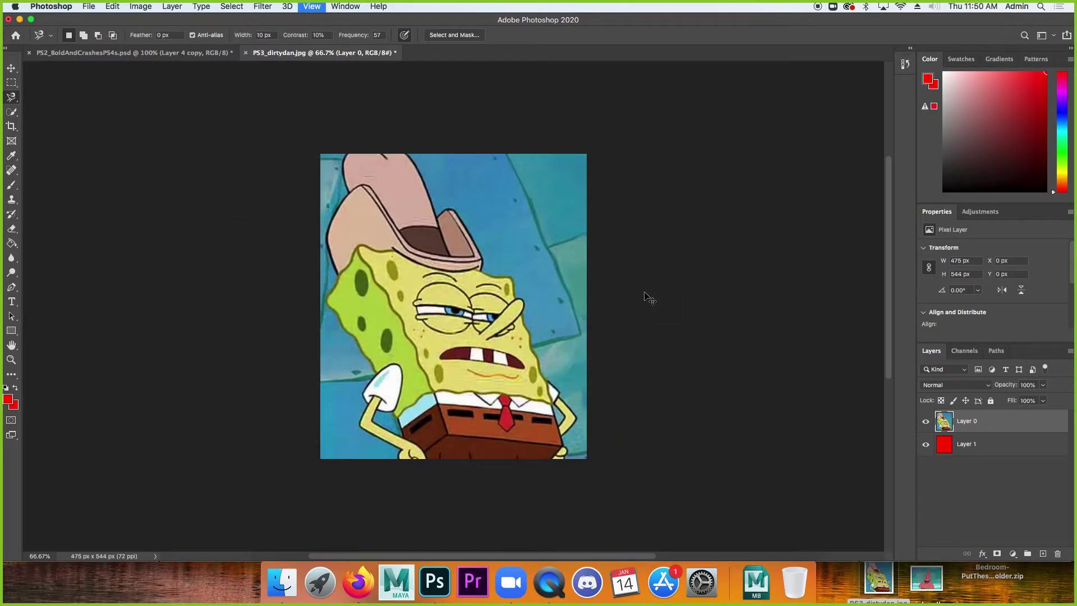
key(super+1)
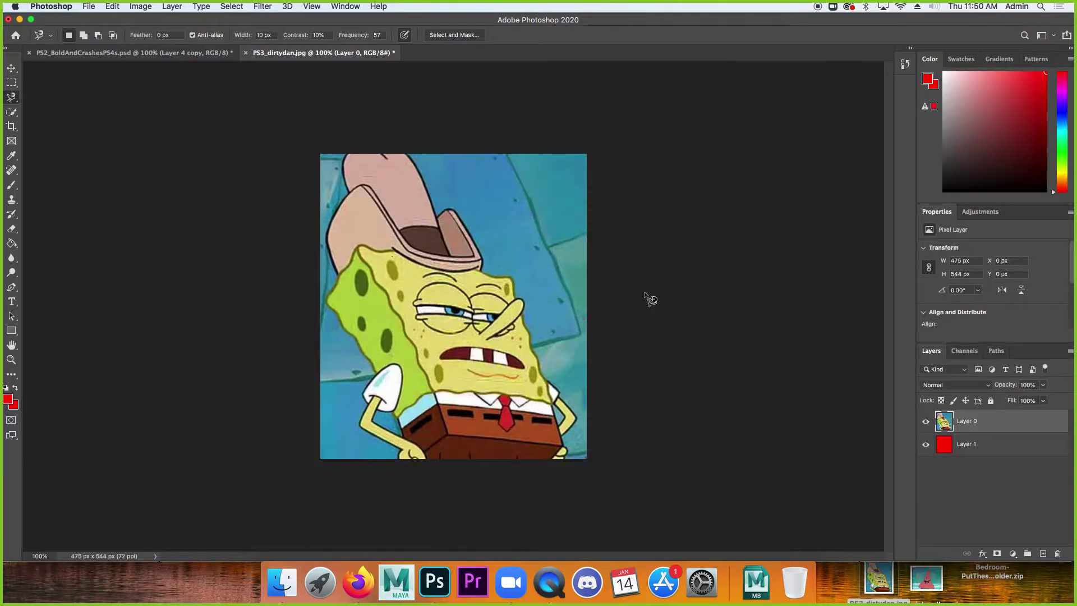
Step: Zoom in closely on the pointed green corner below the hat brim to examine the character's outline
key(z)
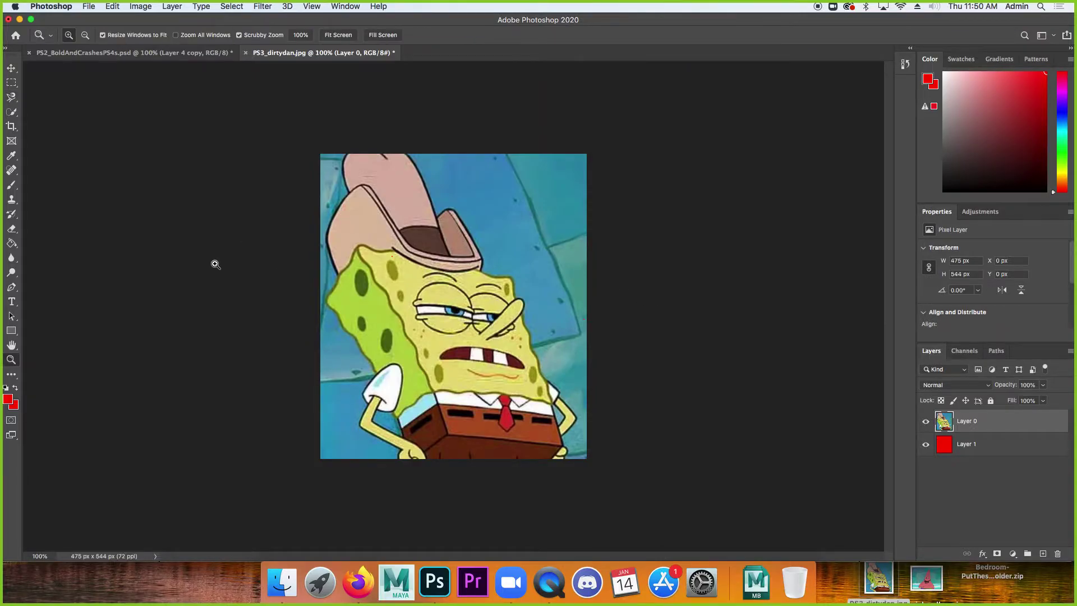
drag(215, 264, 395, 268)
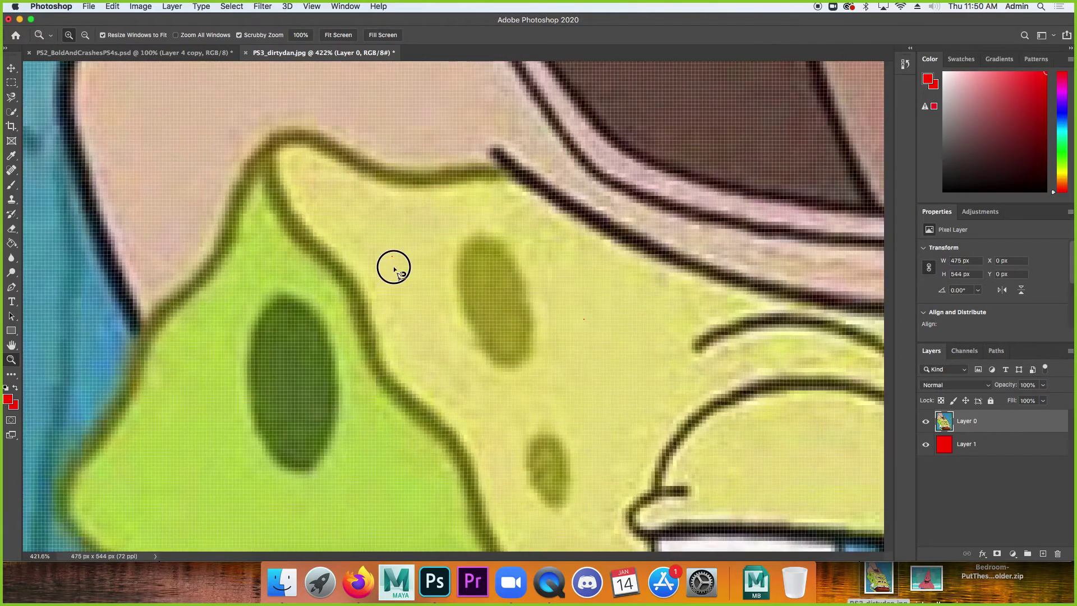
scroll(395, 267, up, 3)
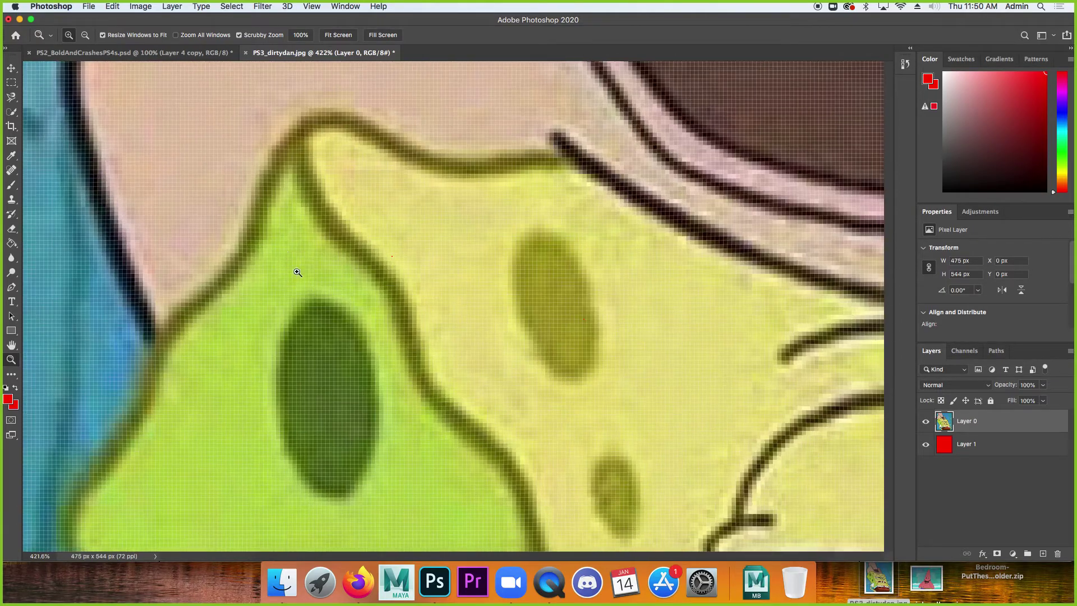
alt+click(461, 201)
click(354, 204)
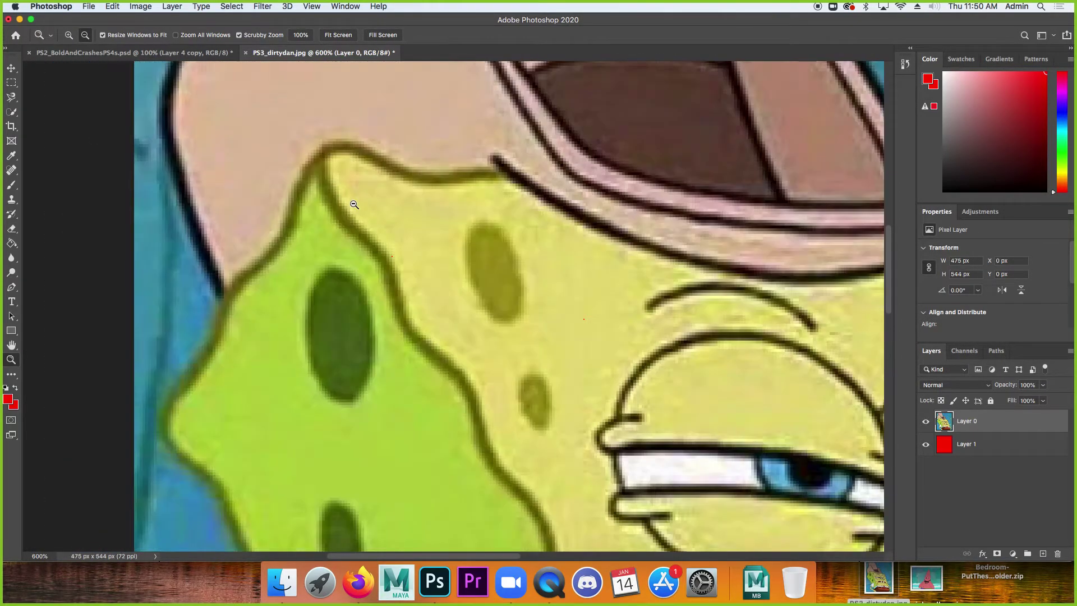
click(353, 204)
click(354, 204)
click(354, 204)
click(354, 204)
drag(322, 211, 224, 61)
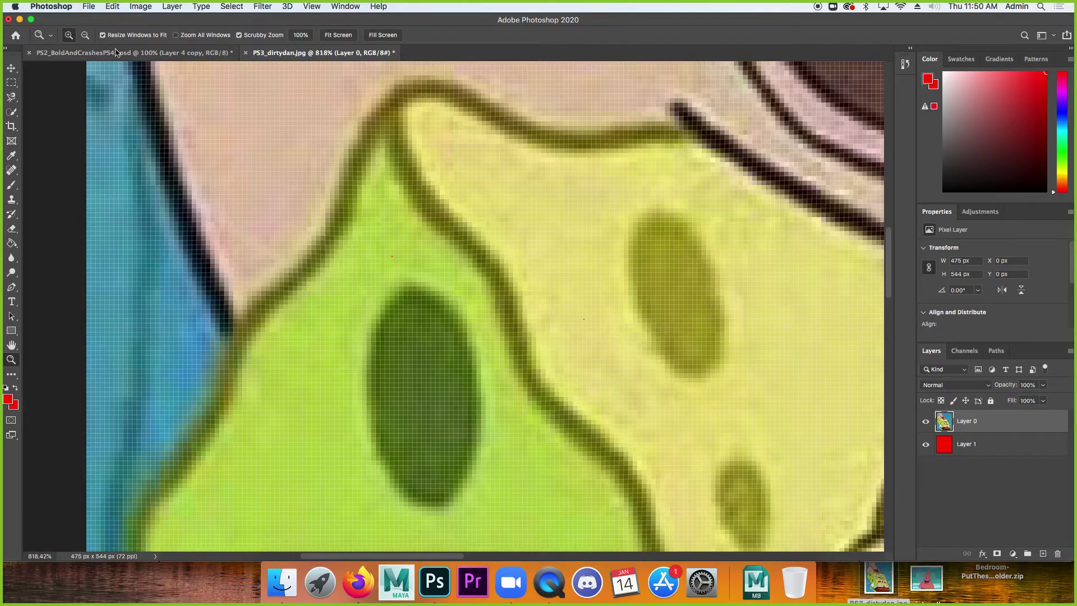
Step: Zoom back out in stages to 100% to examine the whole image
key(alt)
alt+click(357, 385)
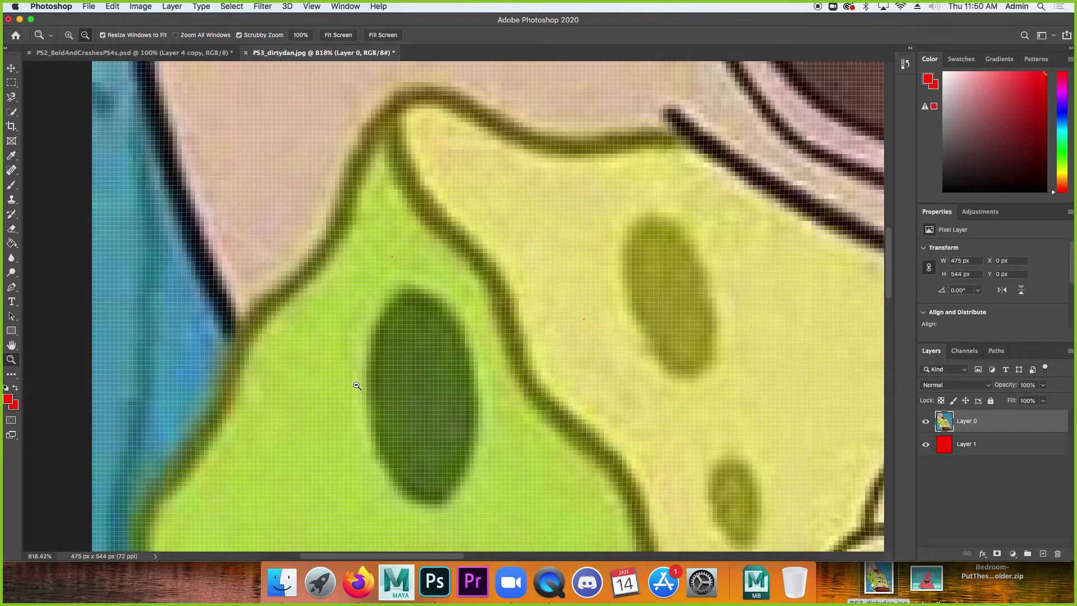
alt+click(358, 384)
alt+click(359, 382)
alt+click(381, 376)
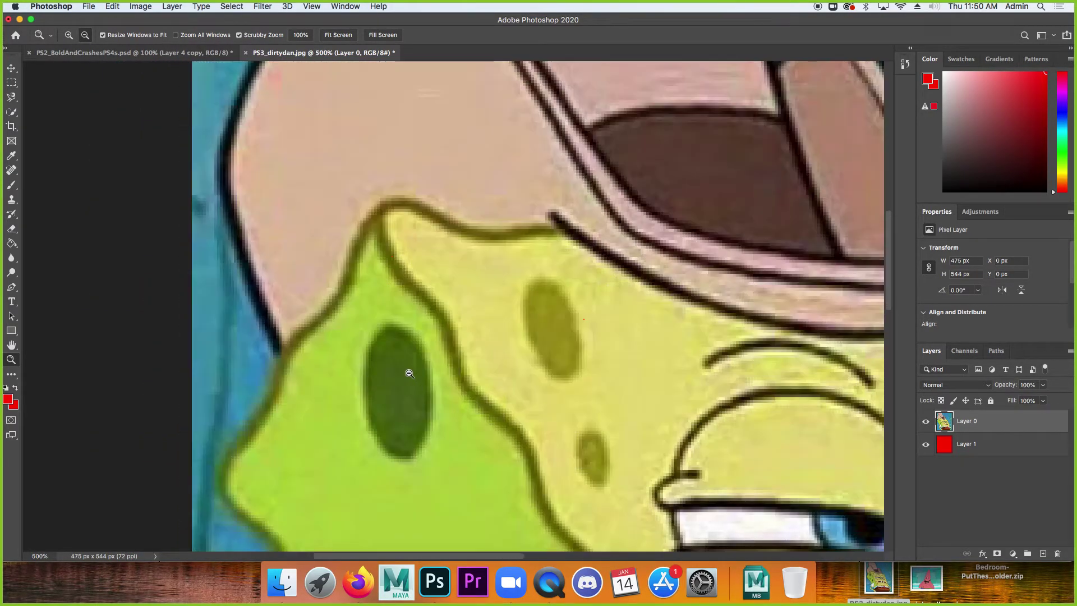
alt+click(420, 365)
alt+click(457, 365)
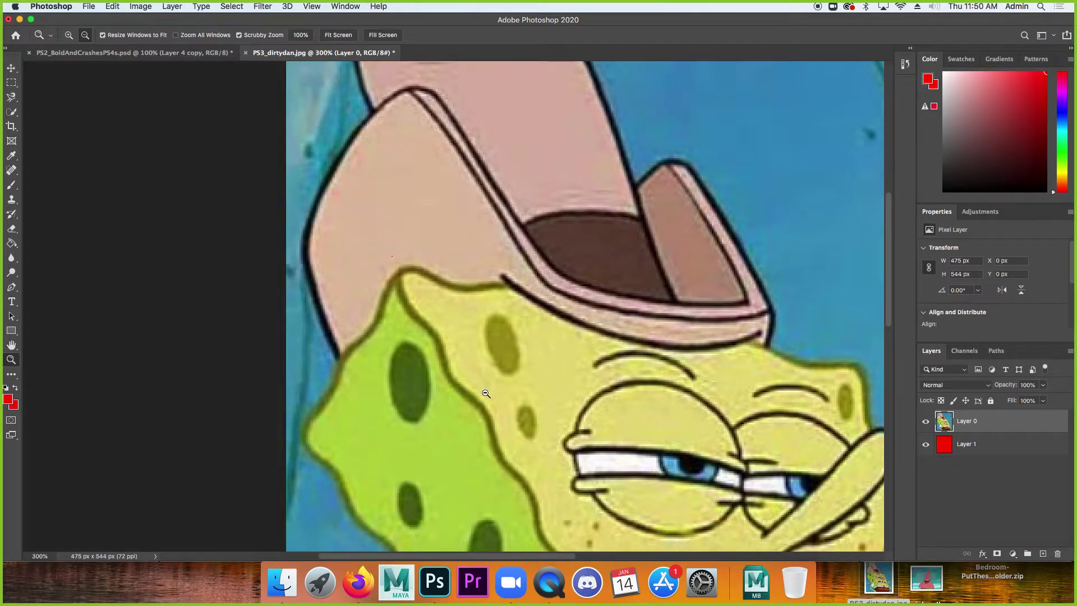
alt+click(481, 381)
alt+click(481, 381)
scroll(505, 478, down, 1)
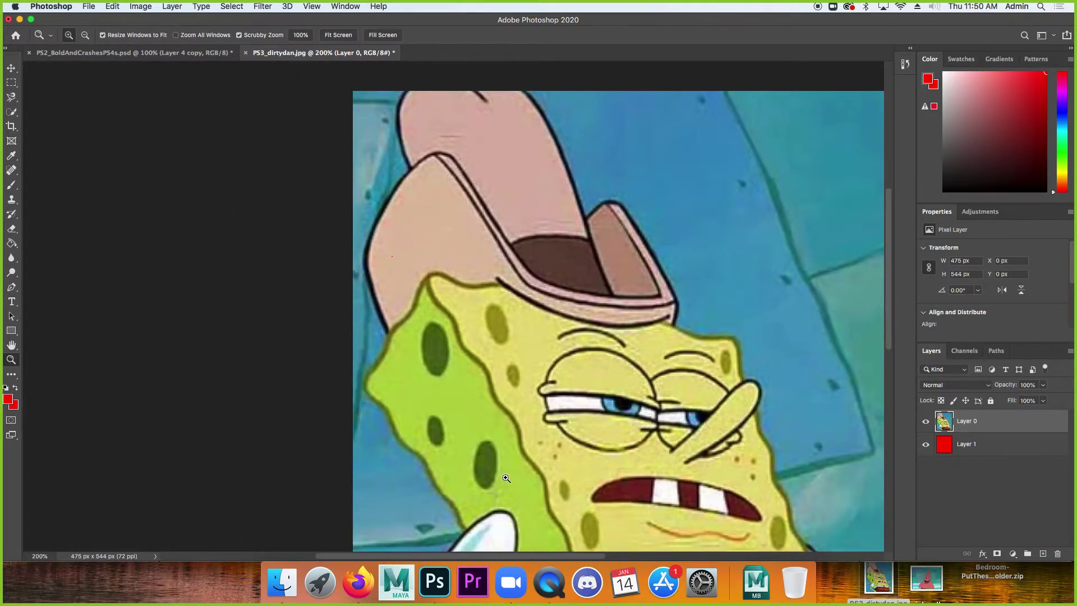
scroll(505, 478, down, 2)
alt+click(493, 446)
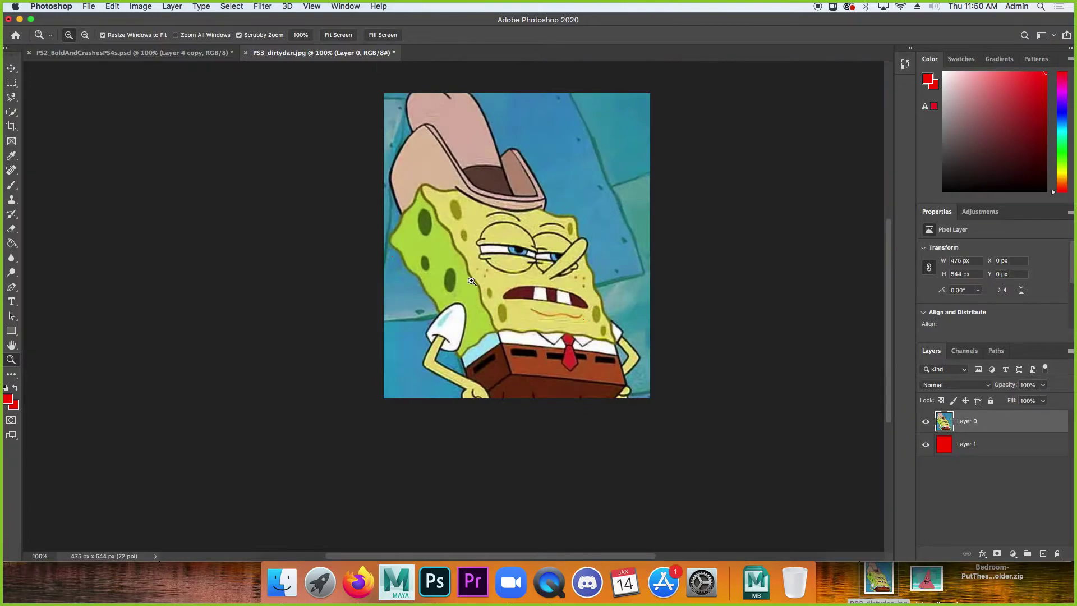
Step: Trace the whole character with a Magnetic Lasso selection of about 439 by 541 px and mask Layer 0 with it
click(303, 37)
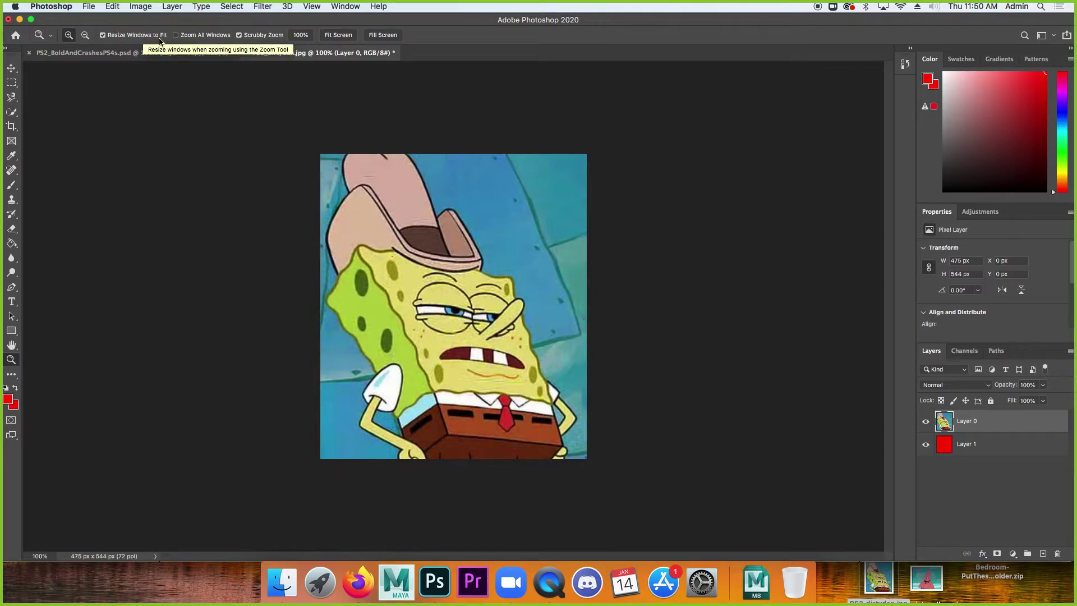
click(338, 35)
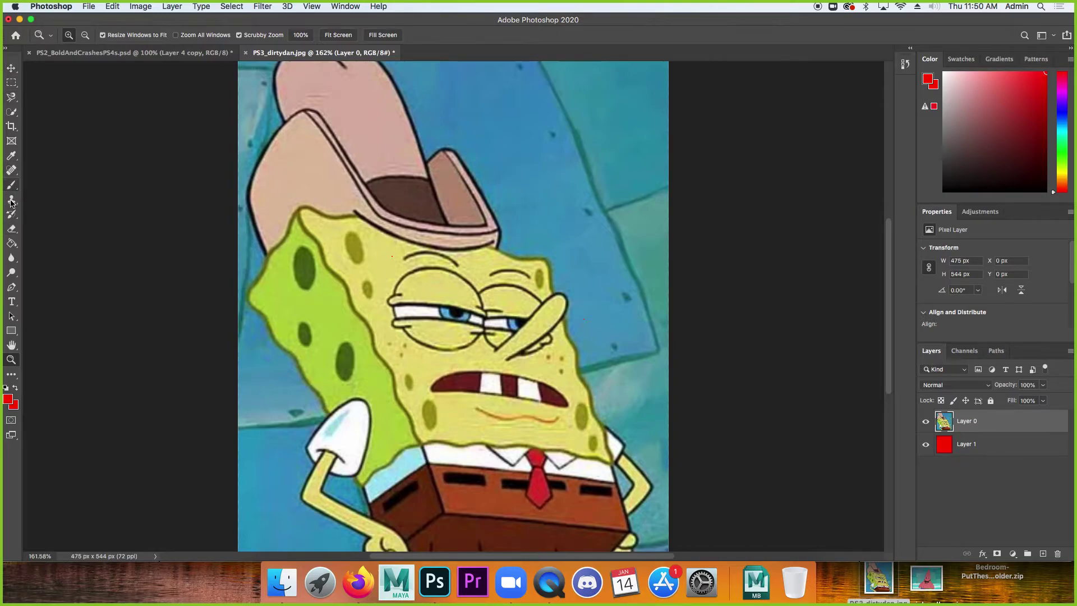
click(11, 99)
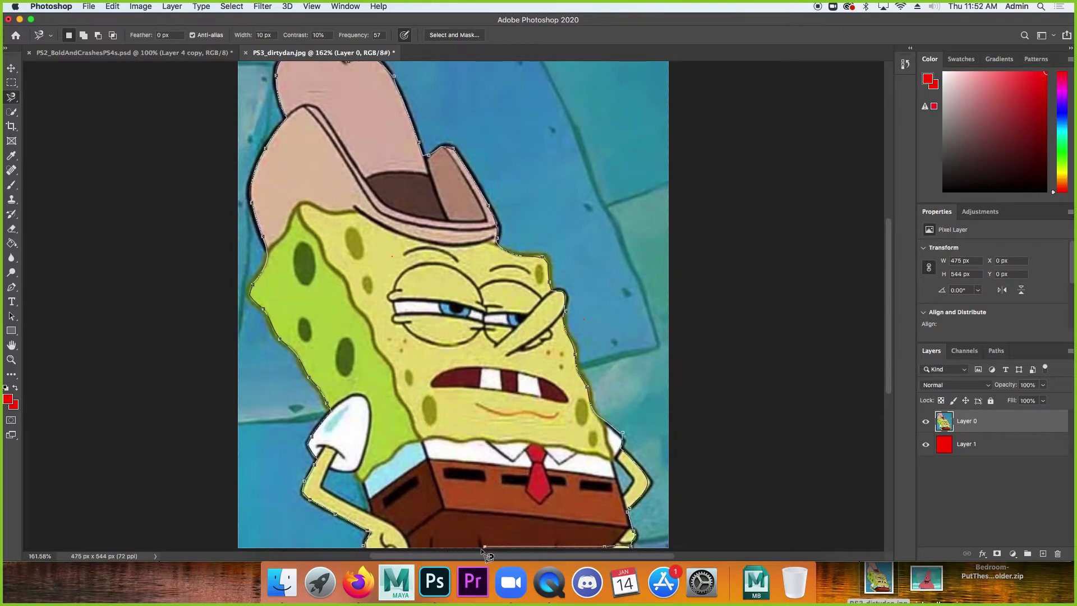
click(367, 547)
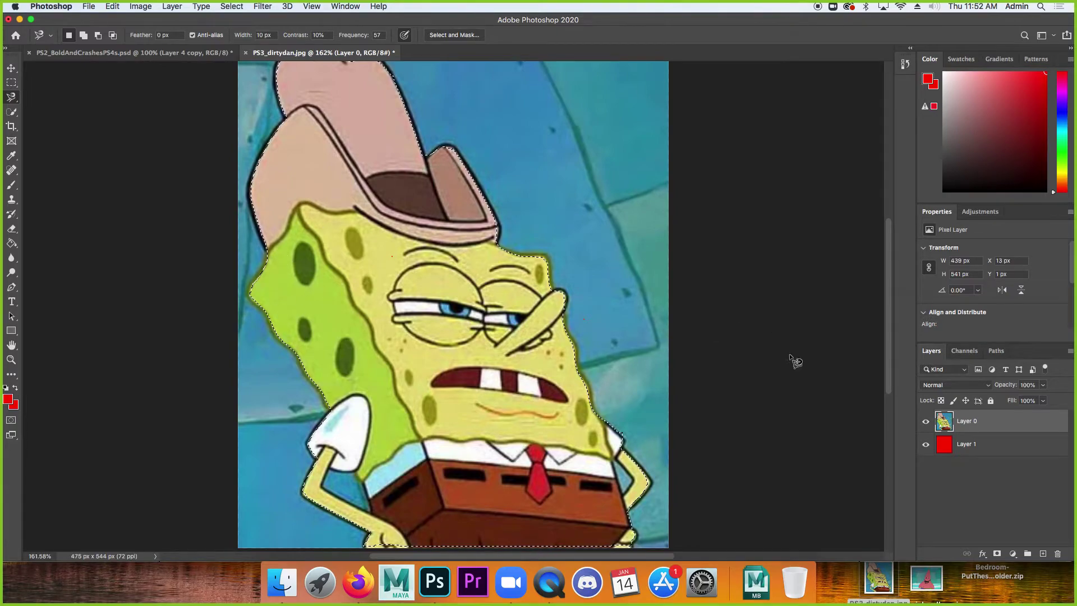
click(998, 554)
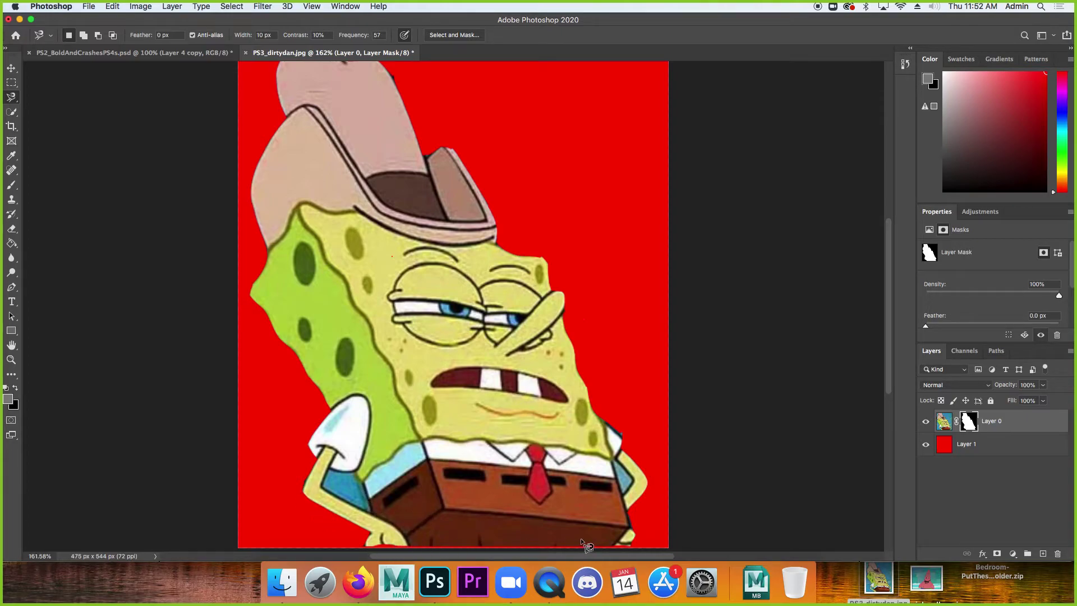
Step: Switch to Firefox and read the Magnetic Lasso and Wand rows of the notes table
click(356, 584)
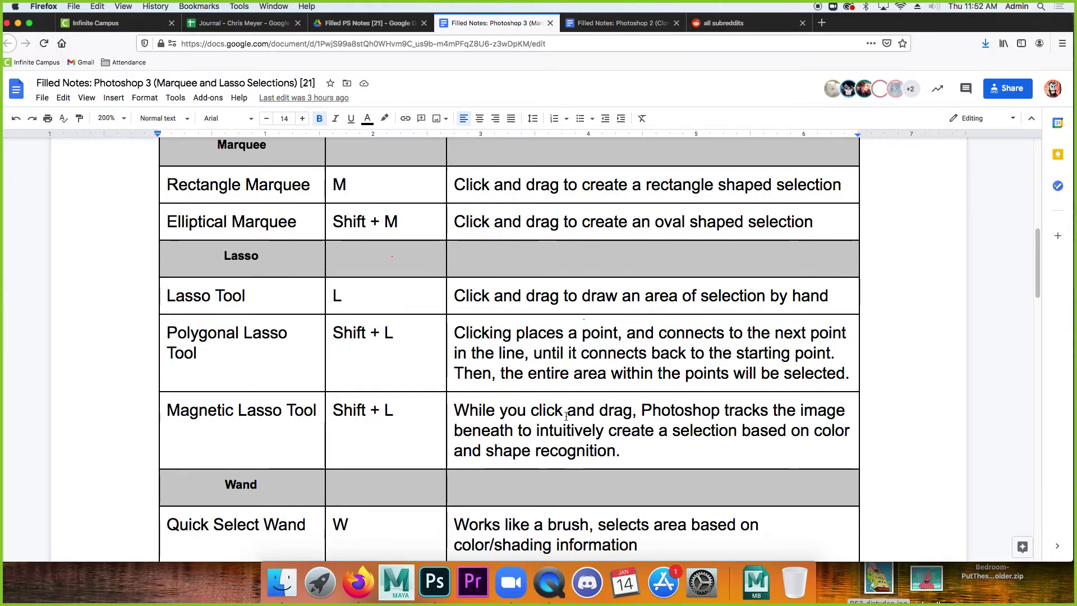
scroll(561, 415, down, 3)
scroll(556, 413, down, 3)
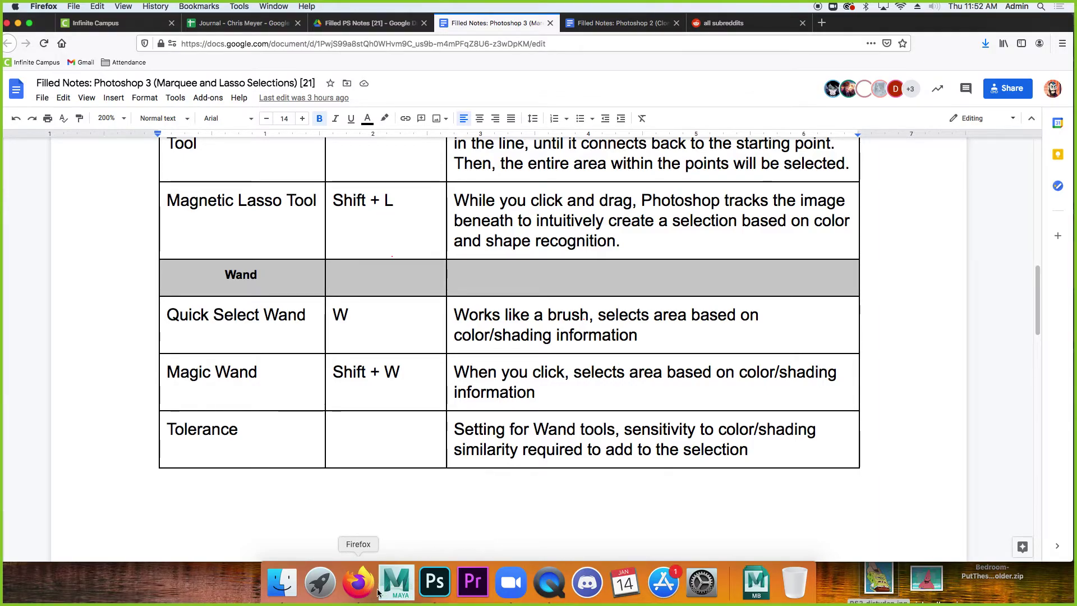
Step: Switch to Photoshop and make a Quick Selection of the blue background gap between the character's bent arm, white sleeve and body
click(435, 582)
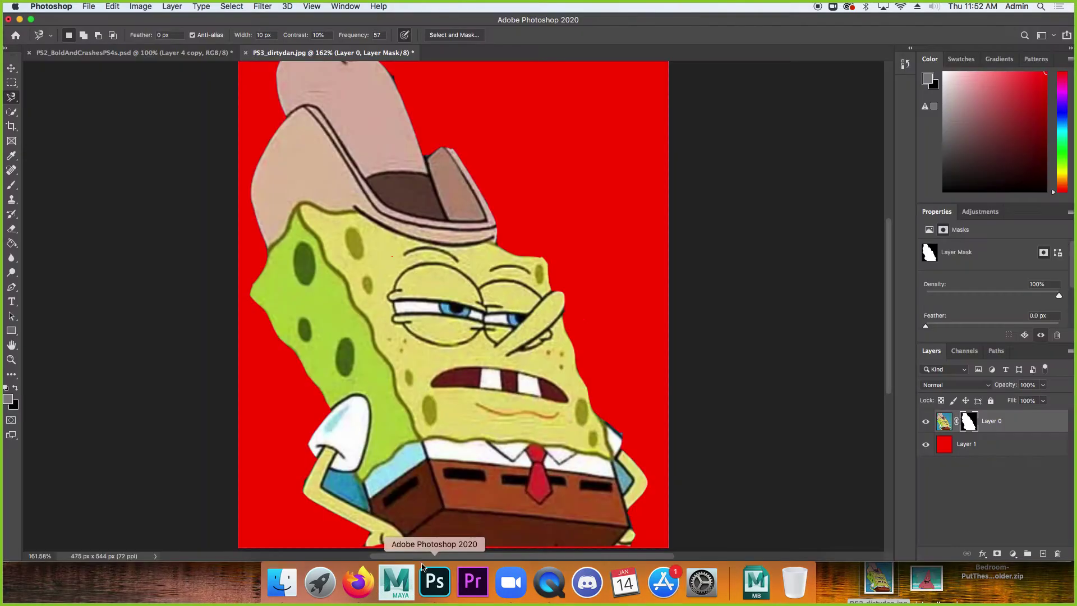
click(13, 113)
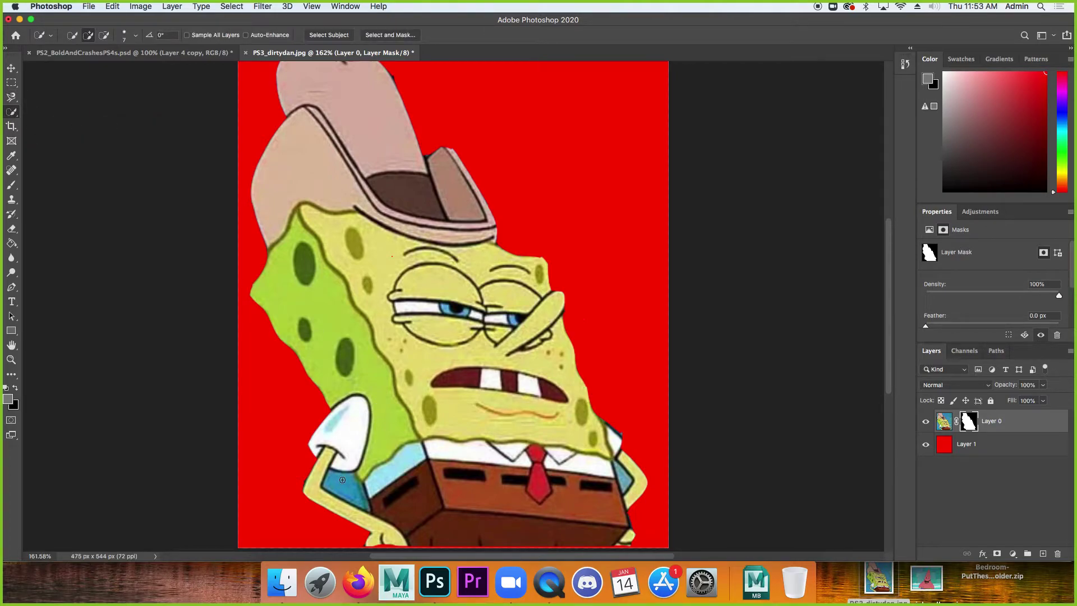
key(z)
drag(342, 487, 473, 390)
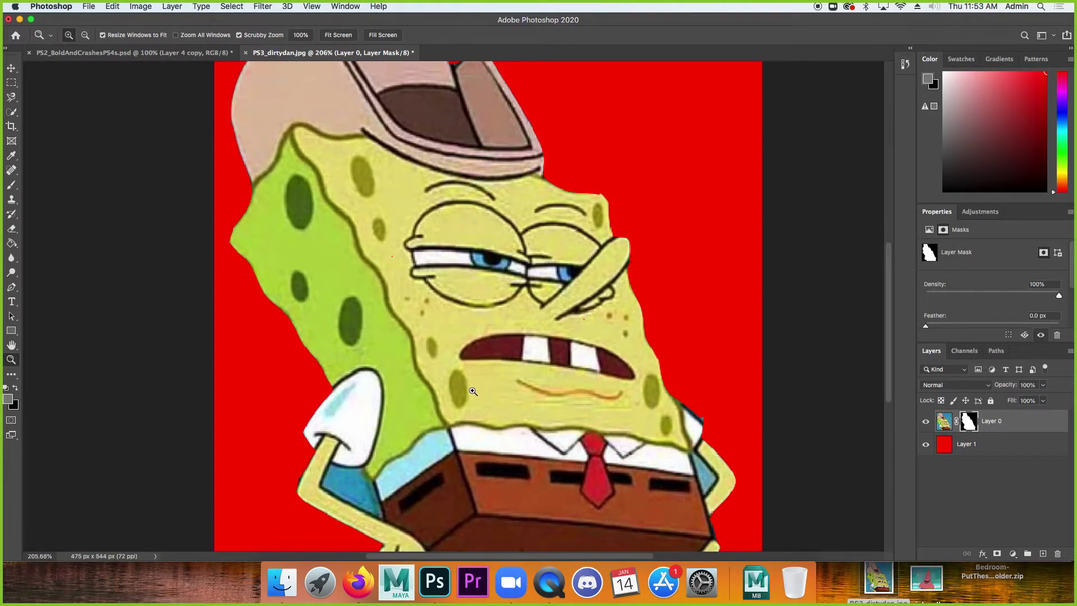
click(349, 489)
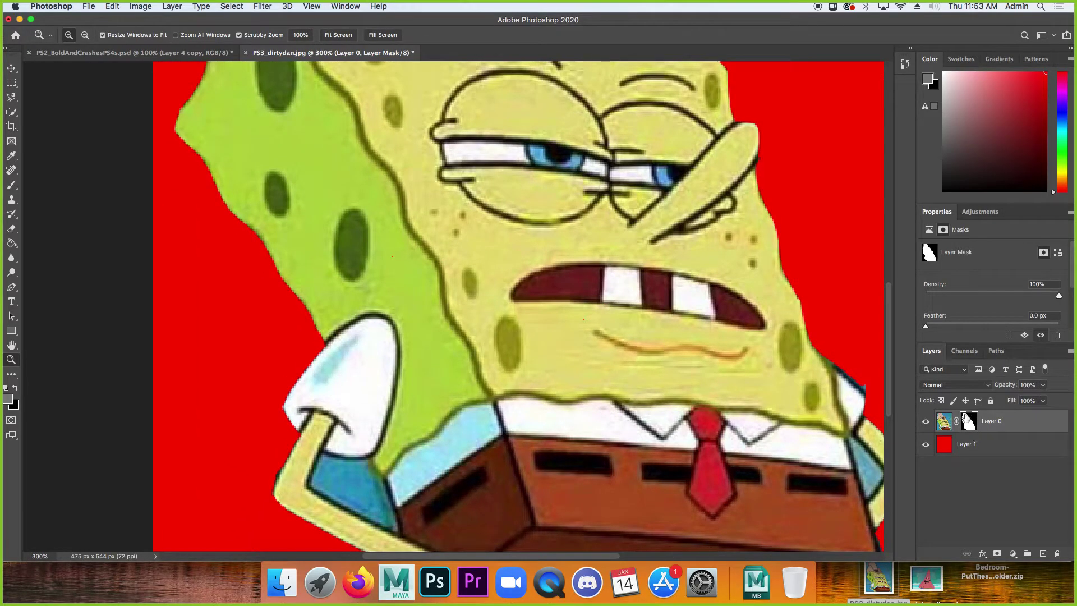
drag(577, 428, 572, 379)
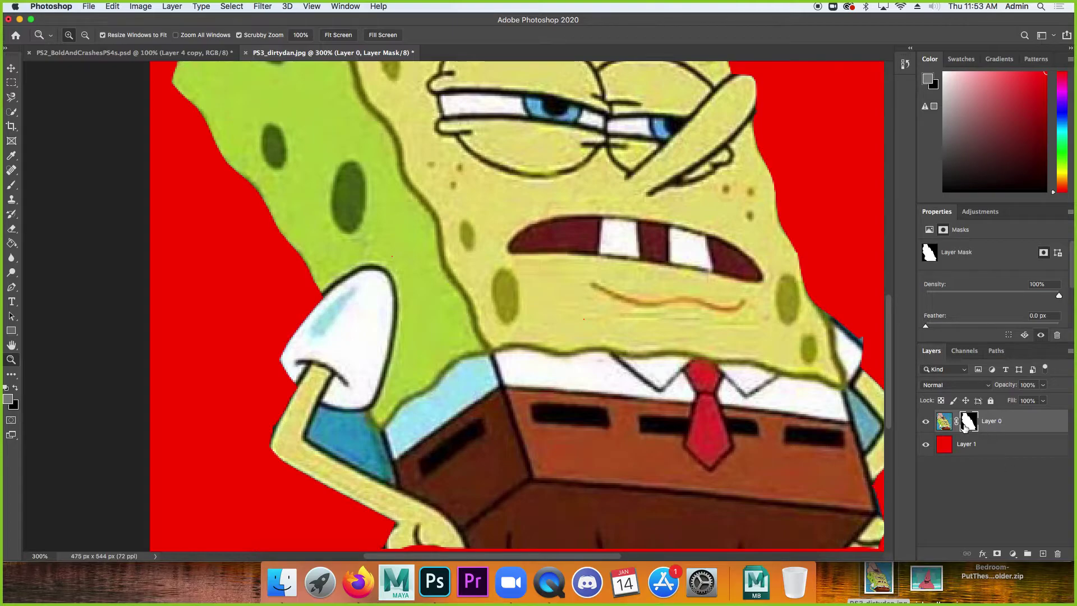
click(11, 114)
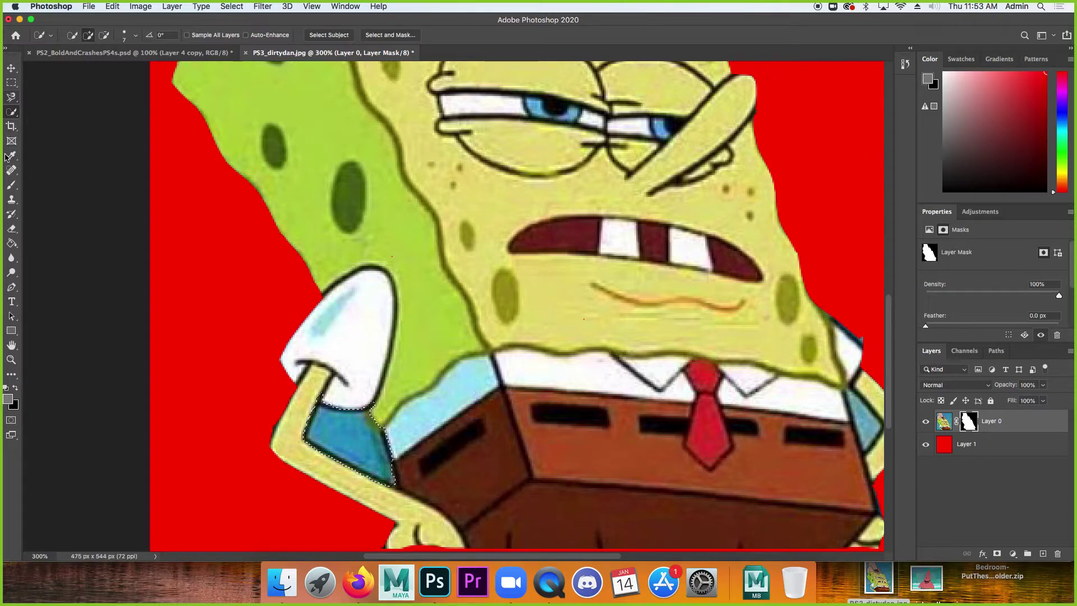
Step: Brush black onto Layer 0's mask inside the selected arm gap to hide the blue background, and deselect
click(11, 184)
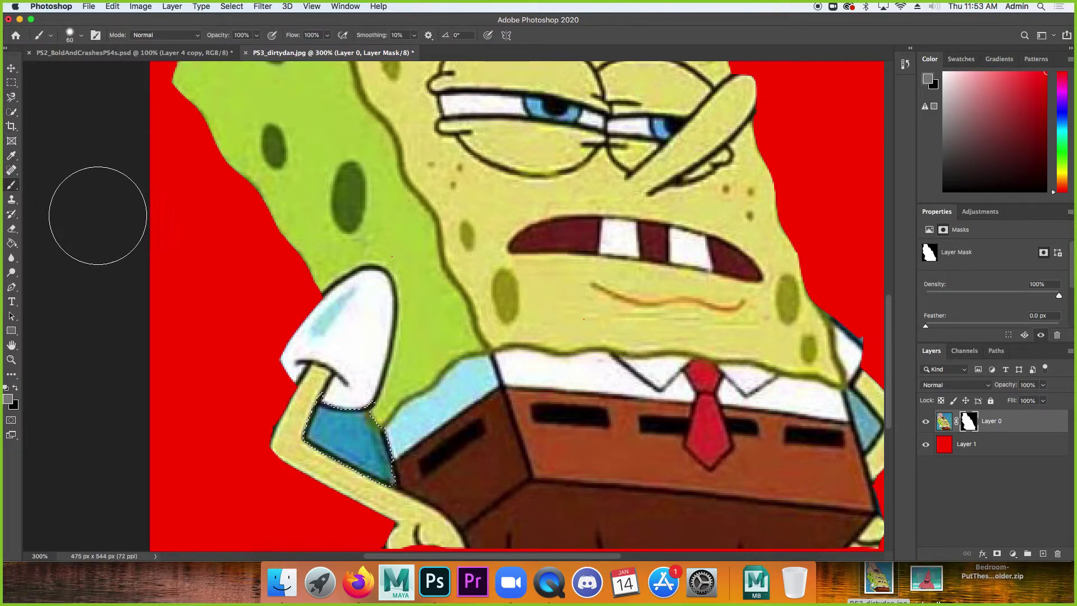
click(7, 387)
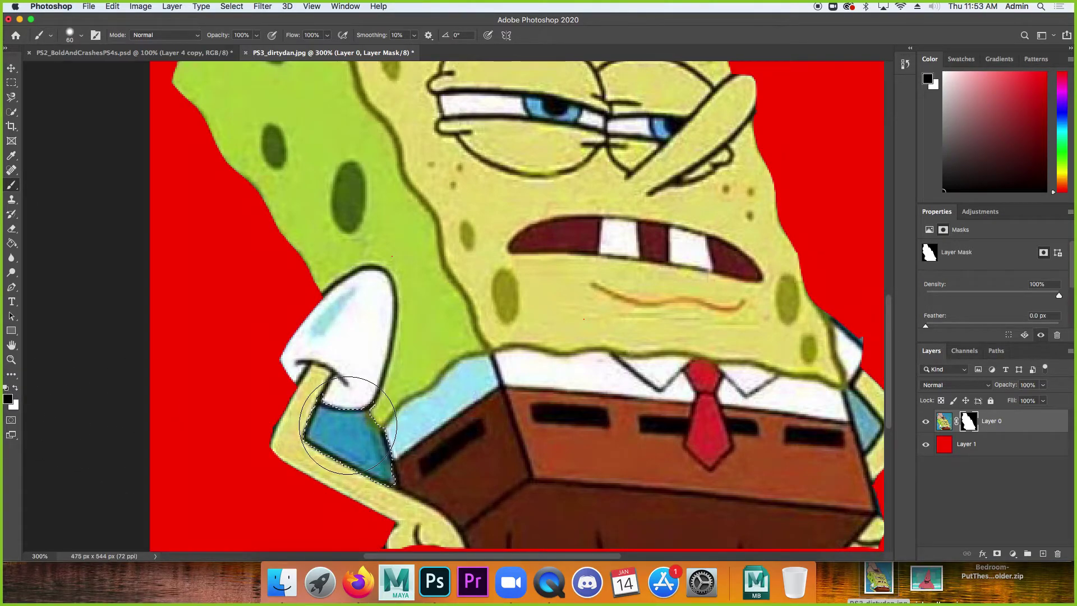
key(super+d)
key(super+2)
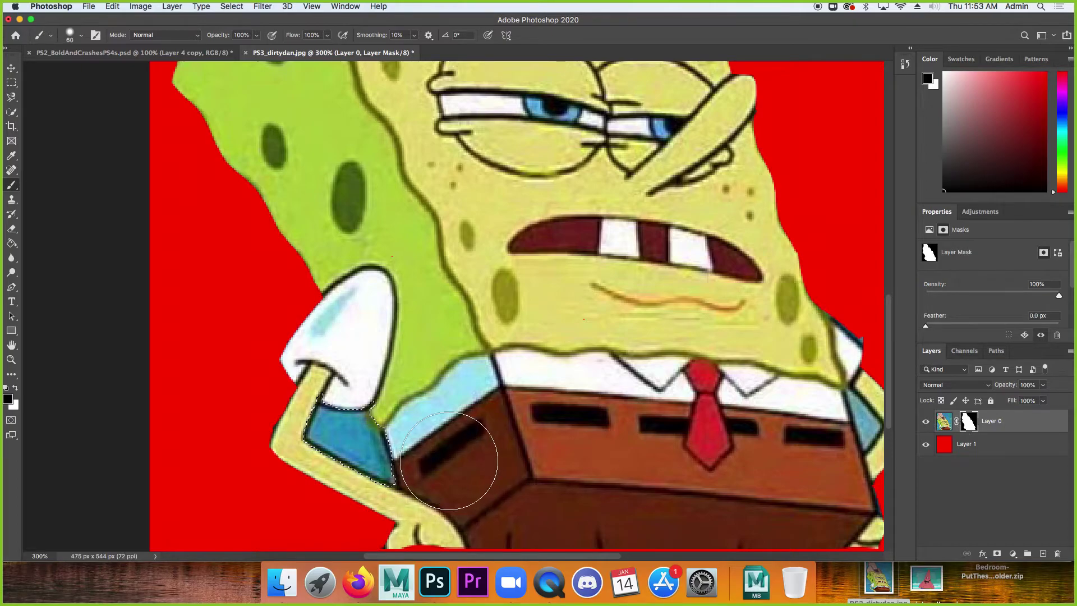
click(338, 426)
drag(337, 427, 397, 456)
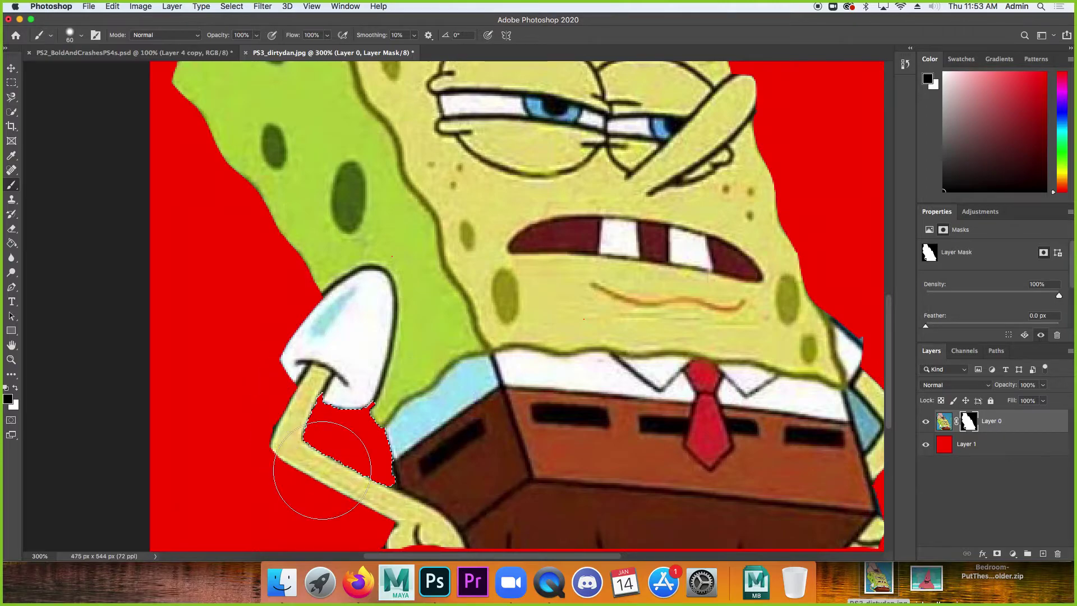
click(270, 386)
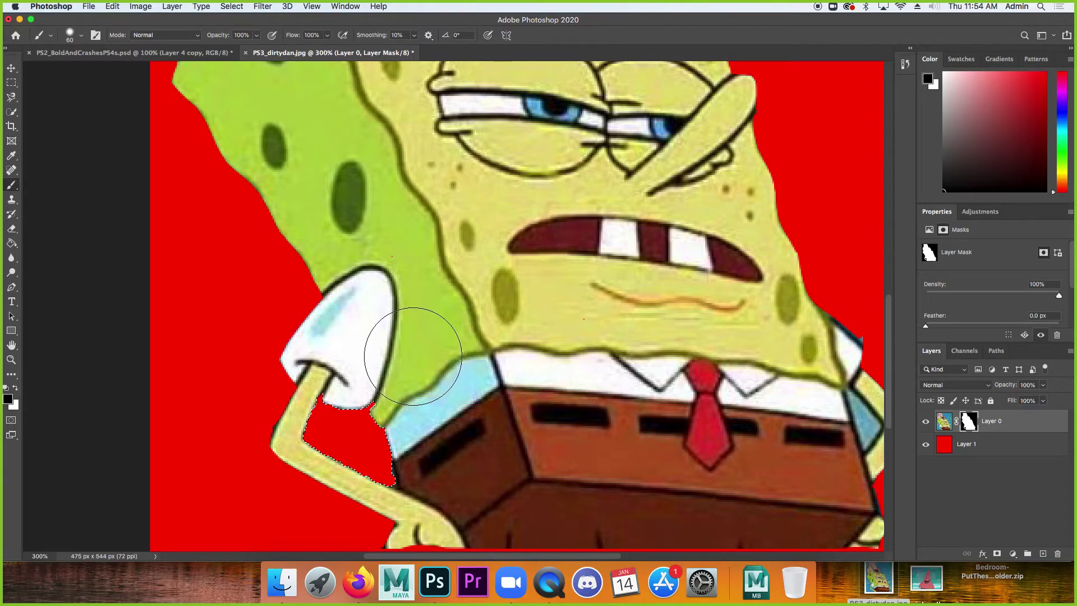
key(super+d)
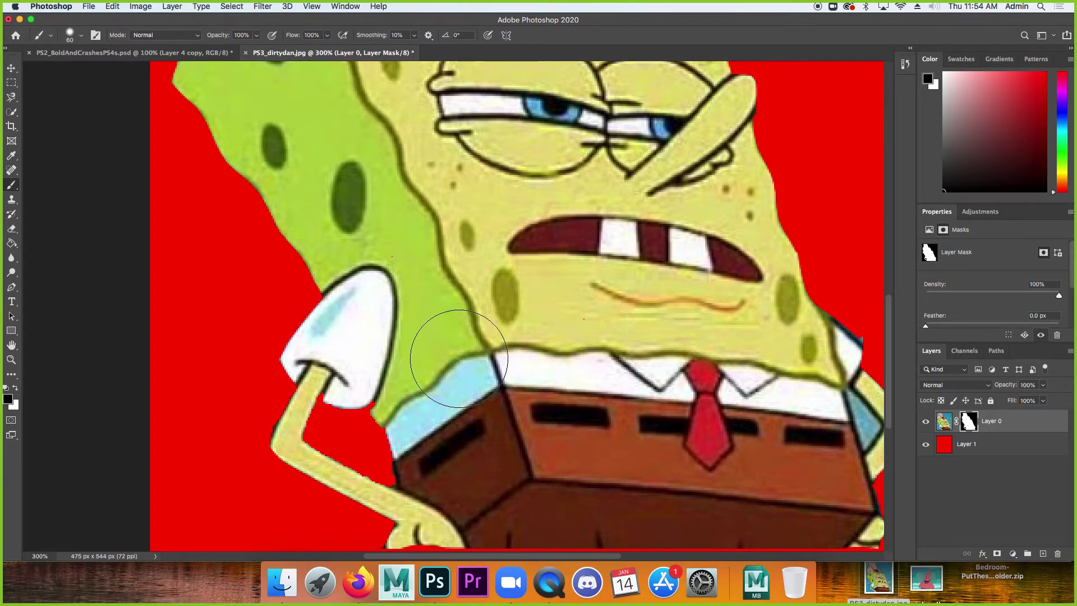
Step: Sample several spots on the tan hat brim with the Magic Wand at a tolerance of 1
drag(665, 309, 567, 293)
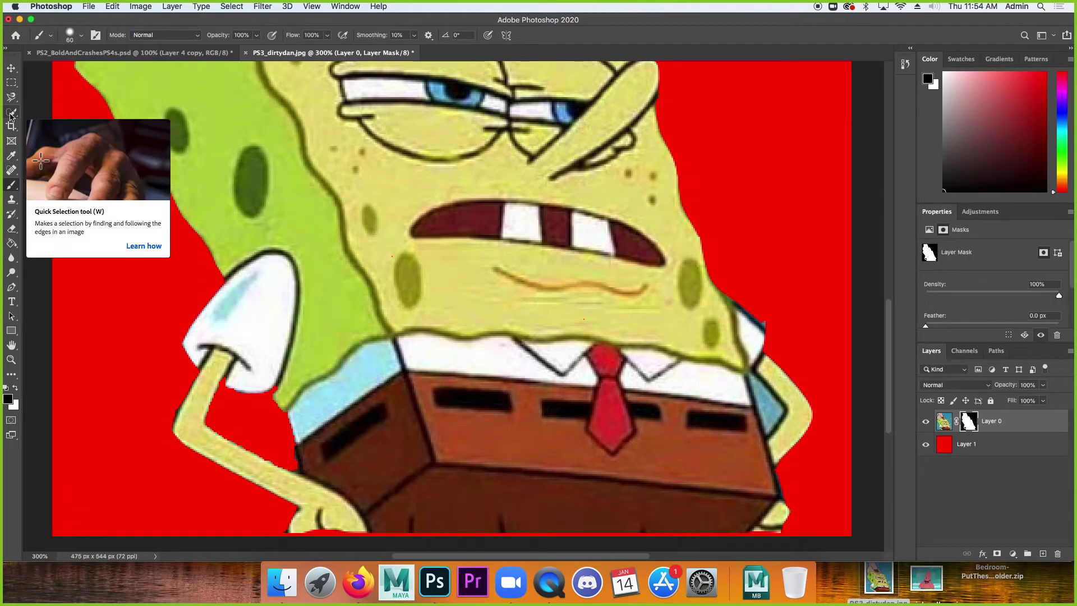
drag(251, 187, 304, 256)
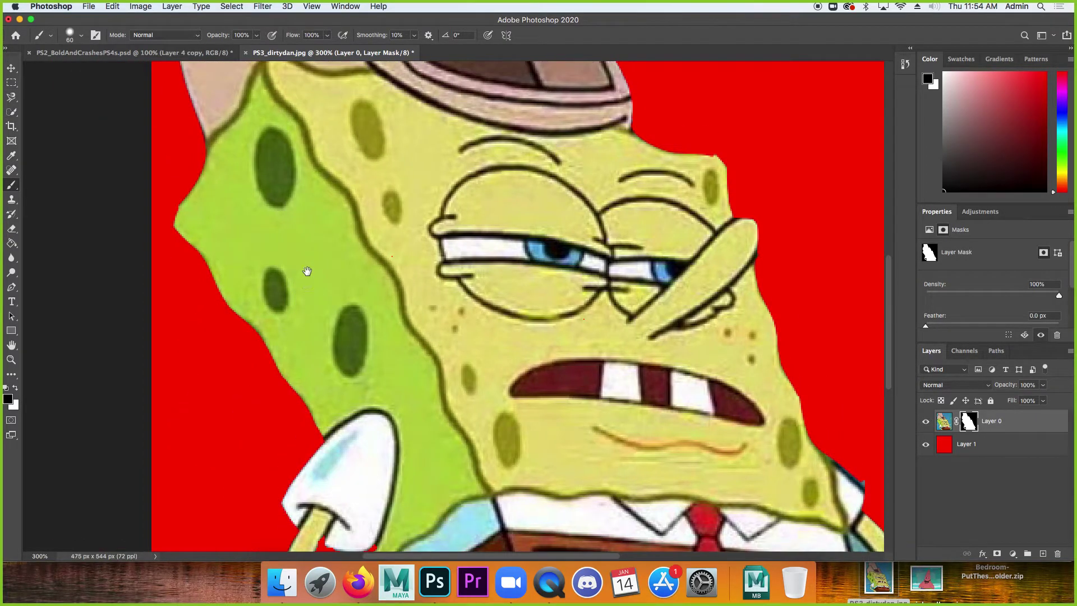
click(11, 111)
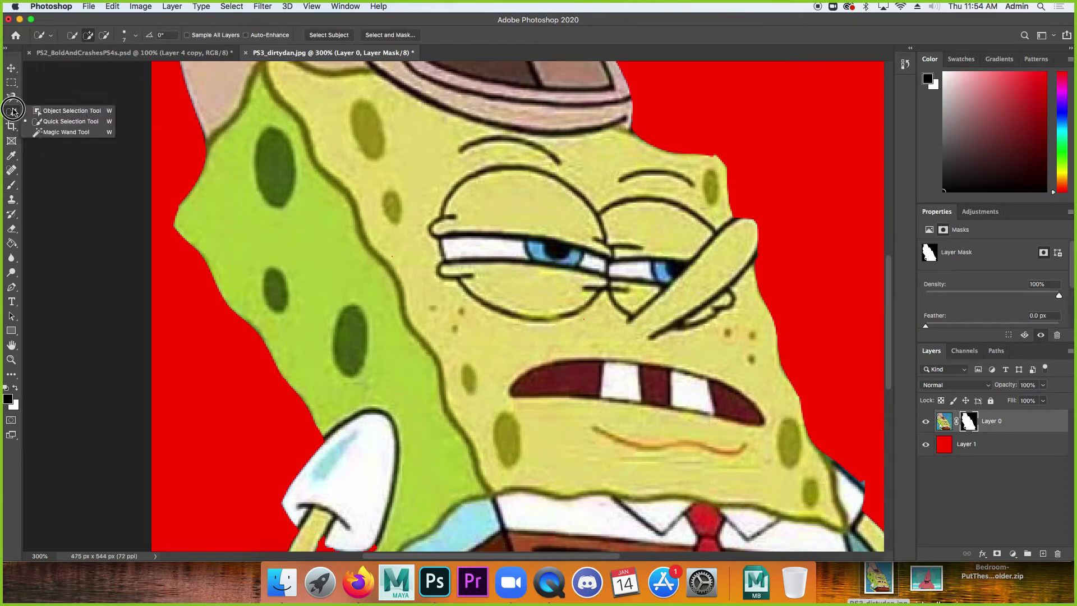
click(73, 133)
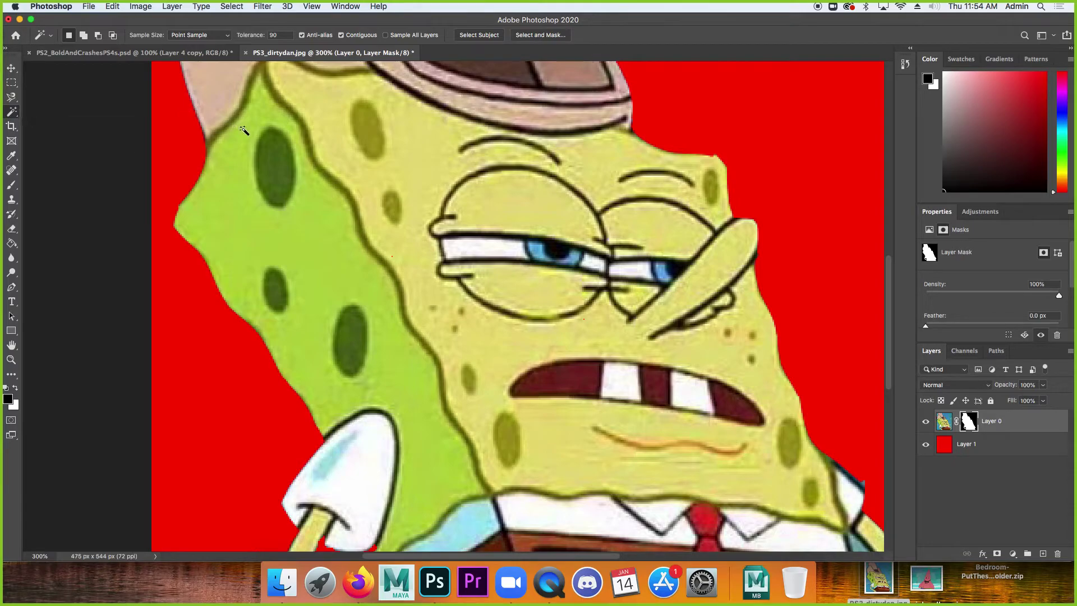
scroll(252, 168, up, 5)
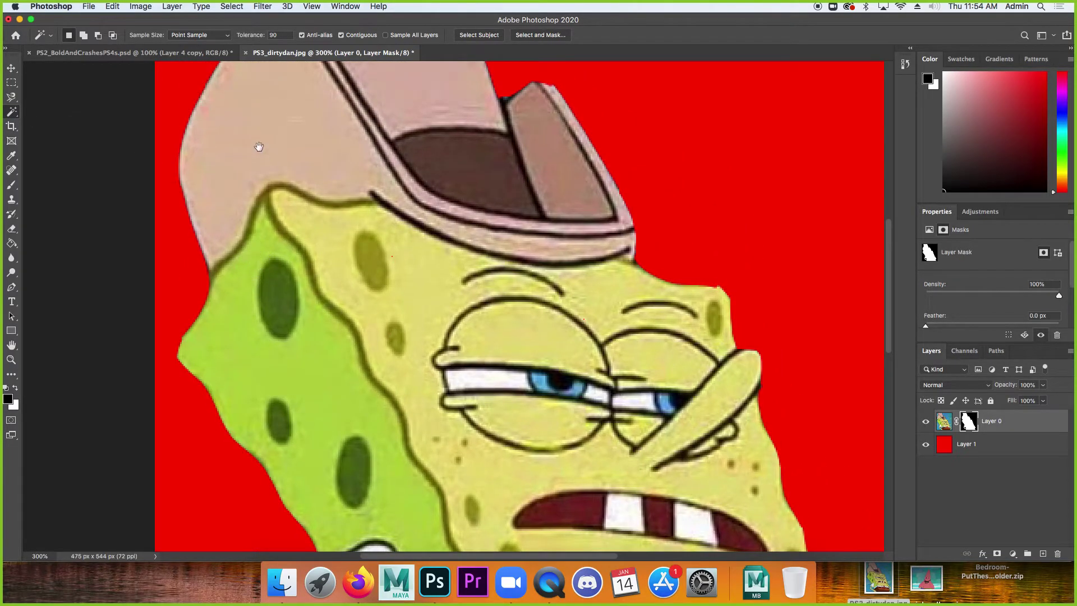
click(282, 34)
text(1)
click(304, 122)
click(306, 157)
click(312, 160)
click(324, 173)
click(303, 147)
click(296, 159)
click(245, 118)
Step: Raise the Magic Wand tolerance to 60 and select the tan hat brim
click(281, 34)
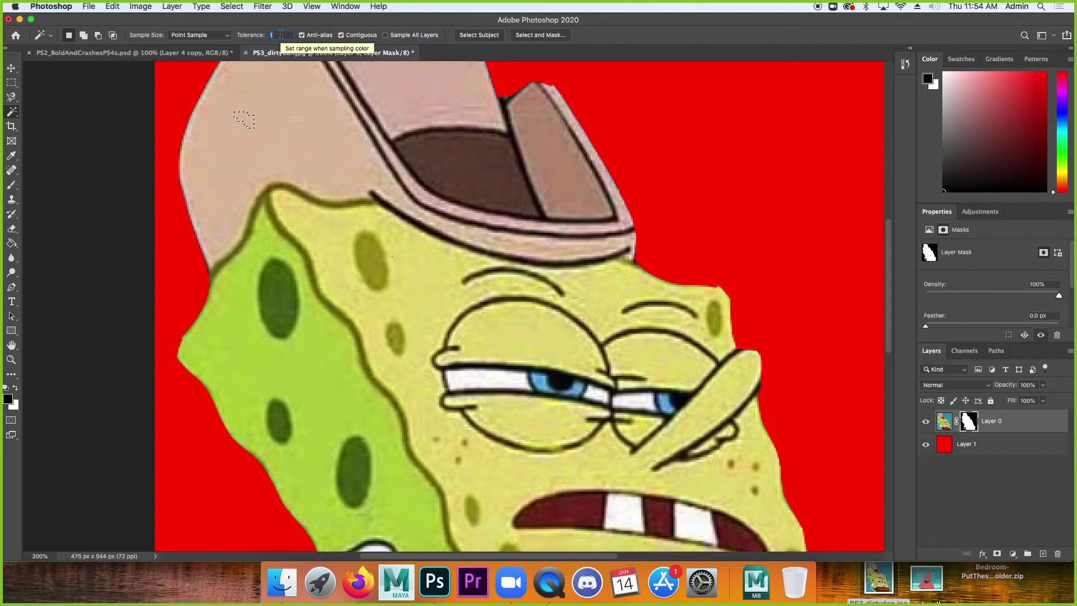
text(60)
click(287, 124)
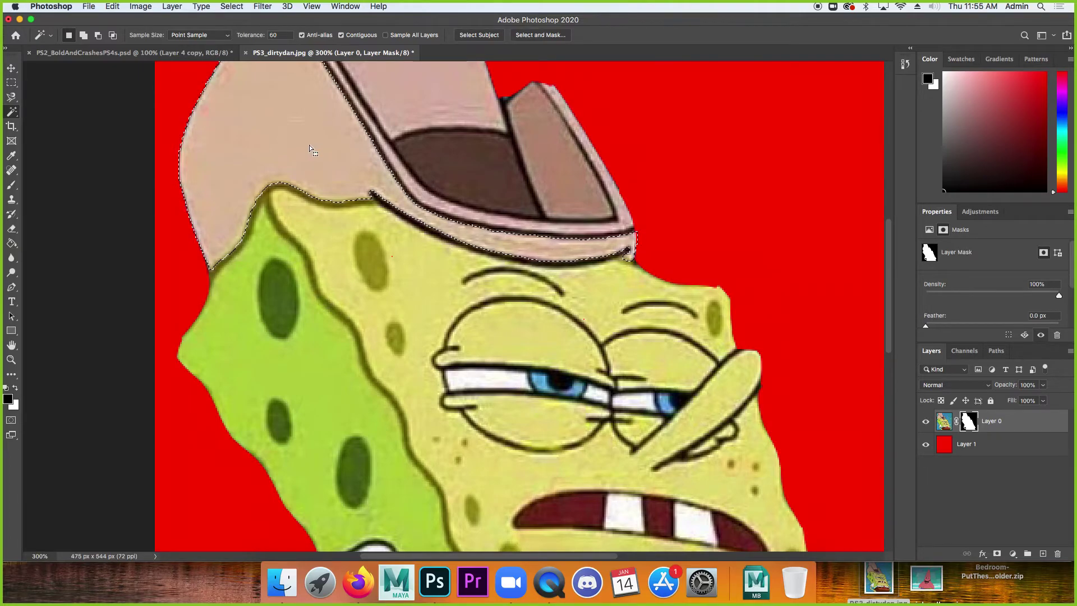
Step: Set the Magic Wand tolerance to 90, select the pink crown of the hat, and deselect it
drag(338, 137, 348, 219)
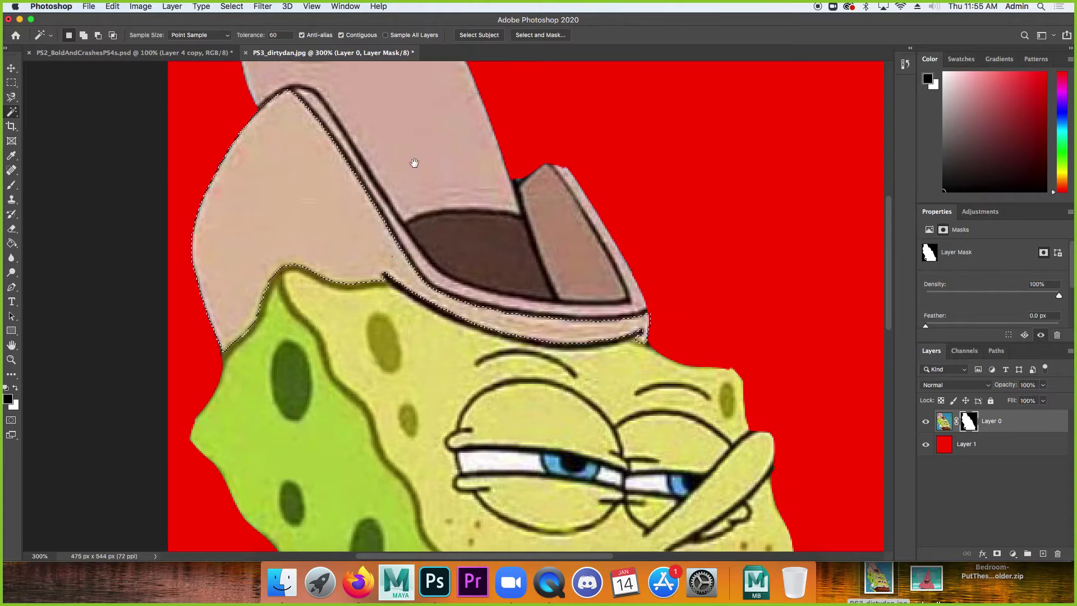
drag(419, 133, 432, 186)
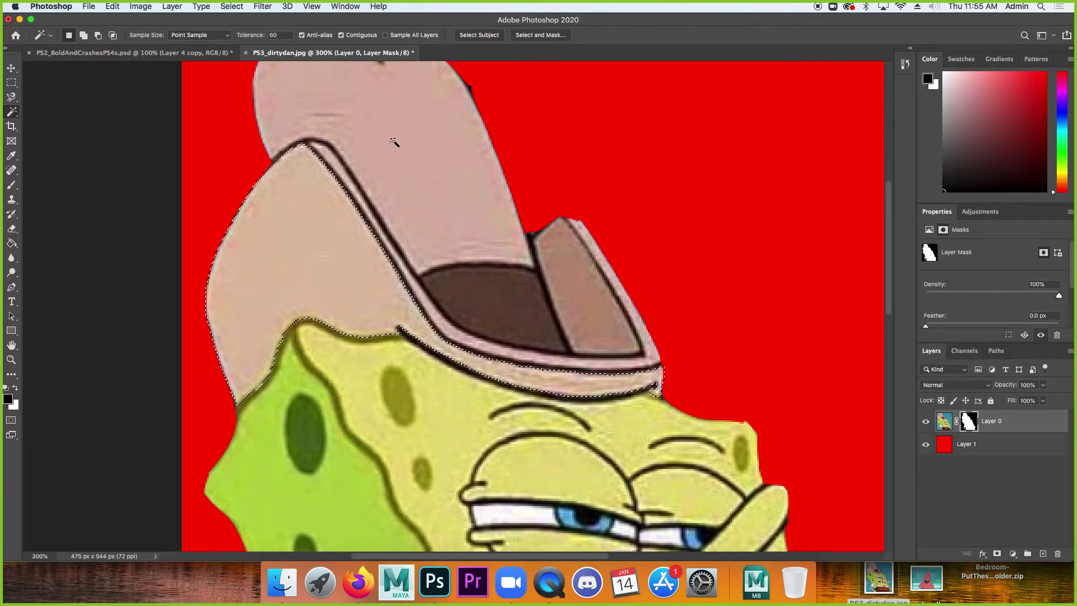
click(288, 35)
text(90)
click(390, 160)
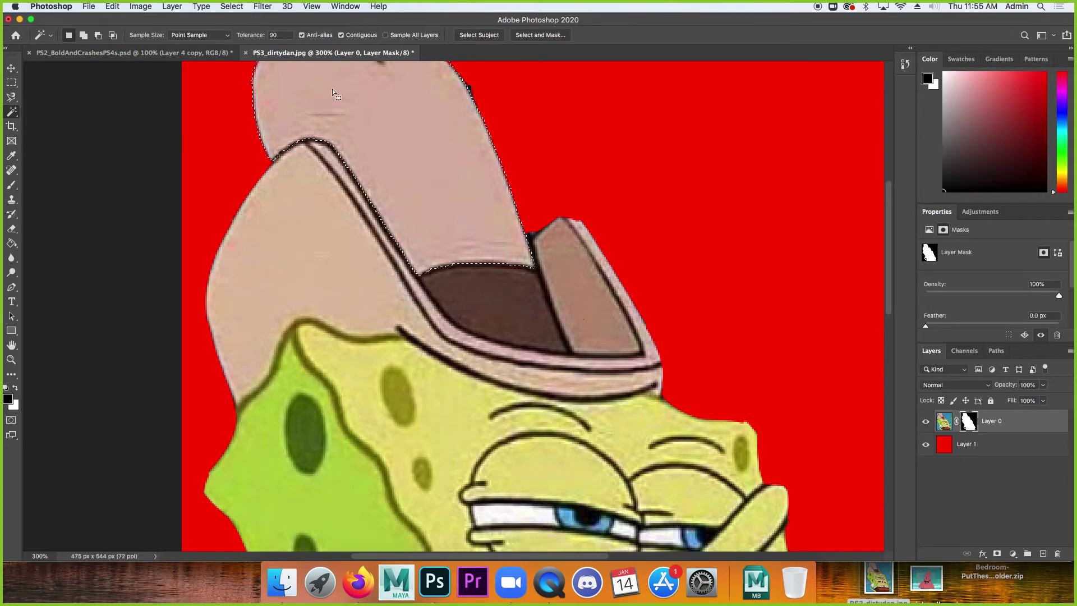
key(super+d)
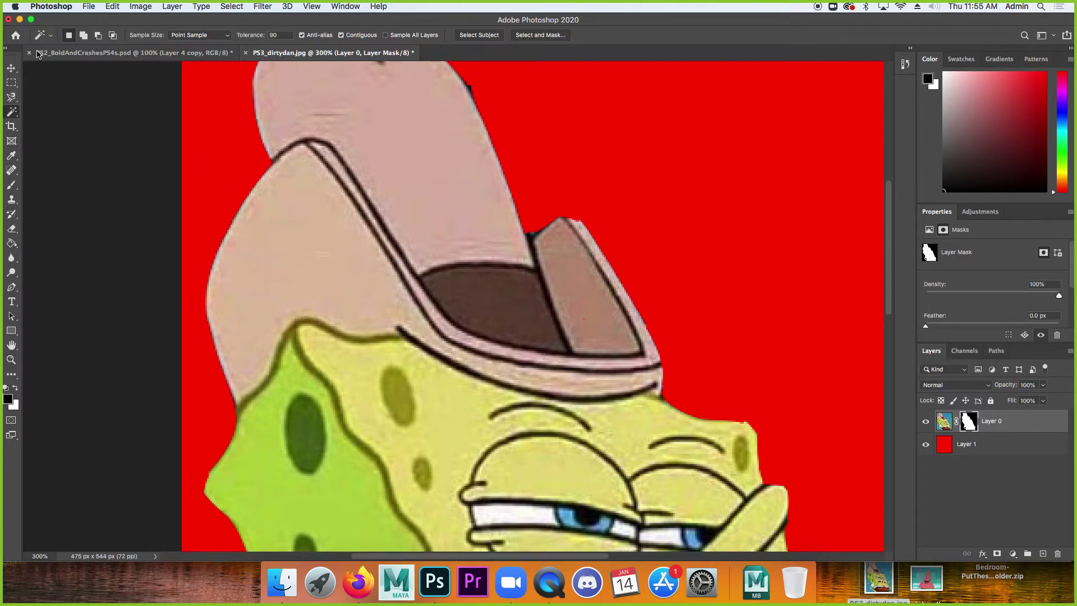
Step: Switch to Firefox and read the notes on using selections for masking and painting white or black on a mask
click(358, 582)
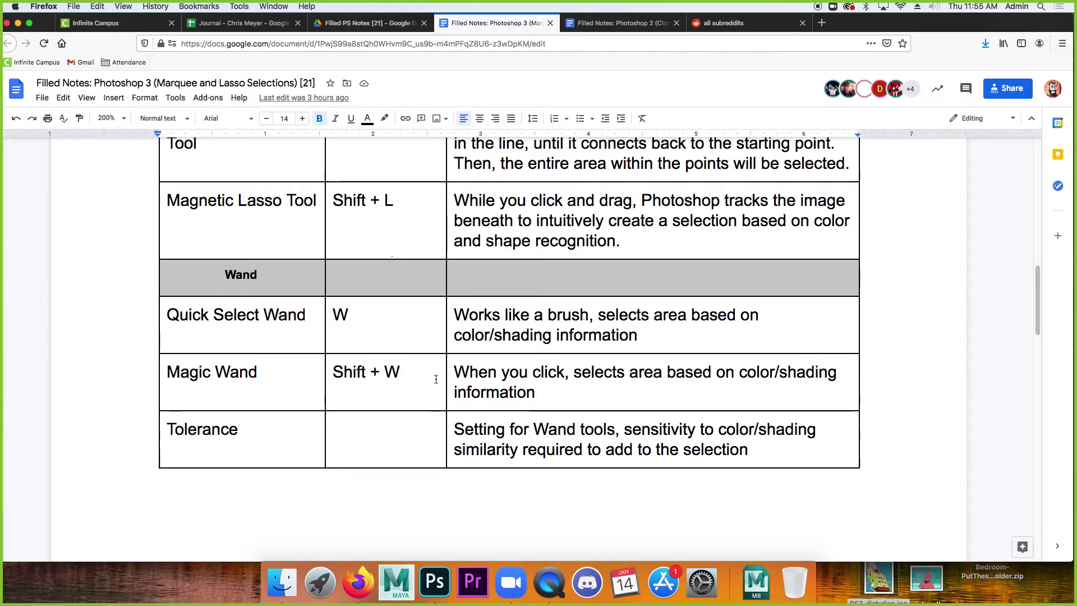
scroll(436, 379, down, 10)
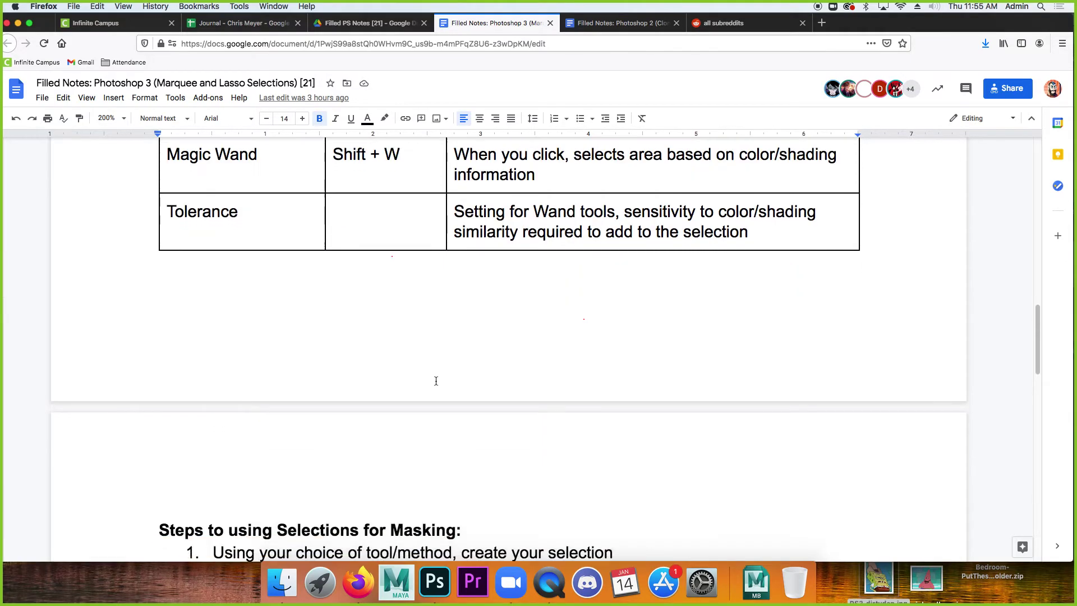
scroll(435, 375, down, 3)
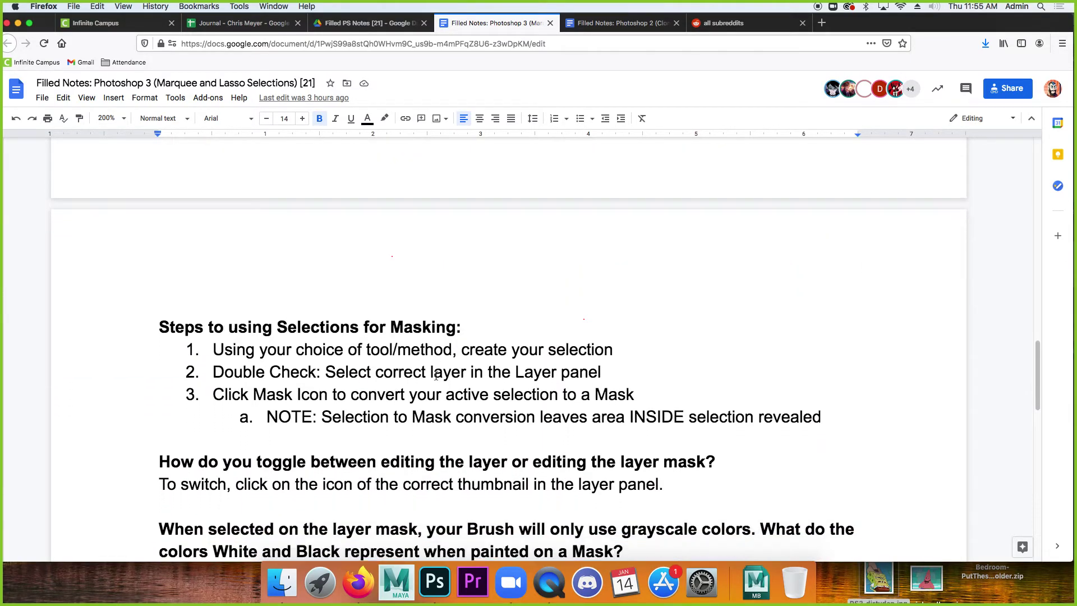
scroll(436, 376, down, 3)
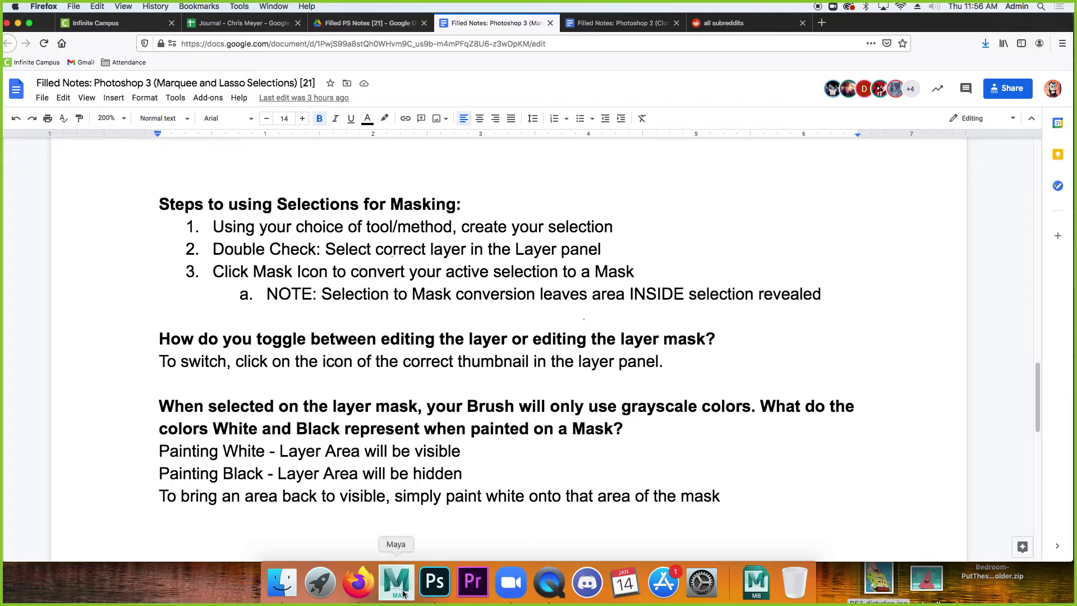
Step: Switch to Photoshop and zoom out to 100% to view the whole masked character
click(438, 585)
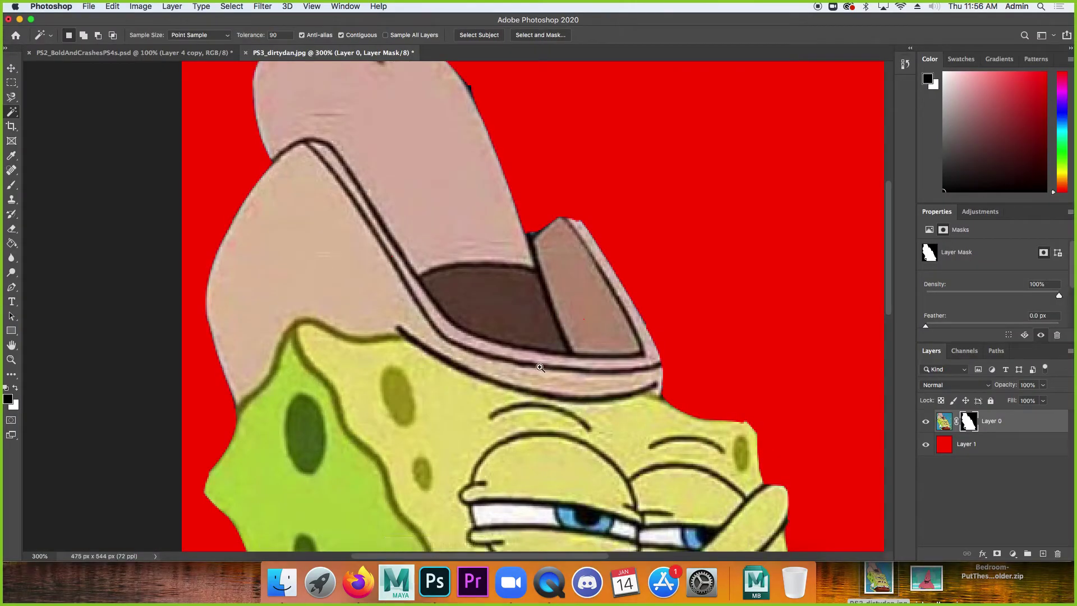
alt+click(511, 258)
alt+click(511, 258)
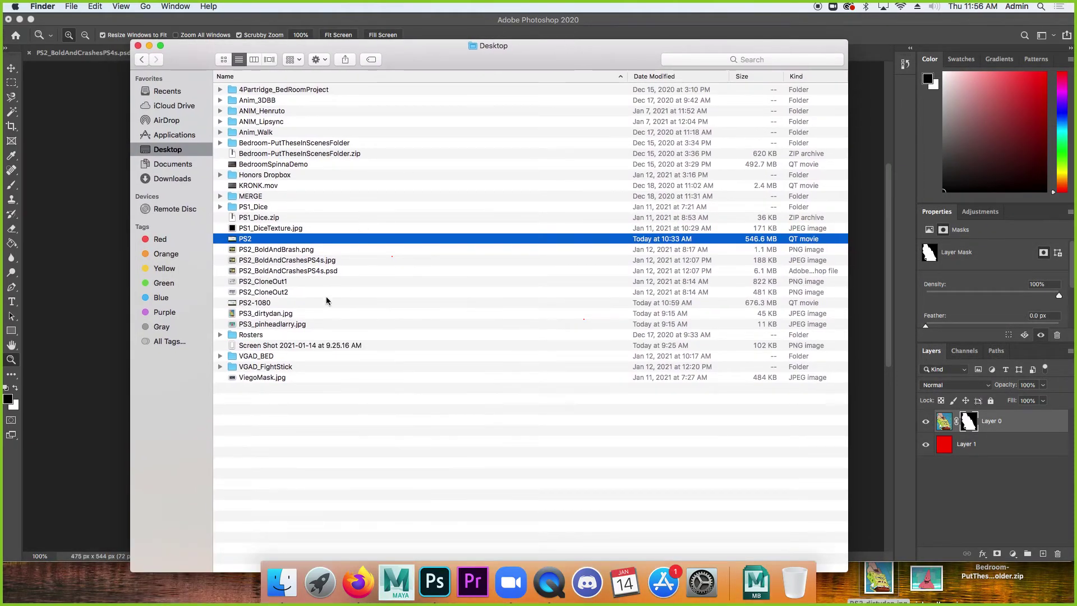
Step: Switch to Finder and preview the PS3_dirtydan.jpg and PS3_pinheadlarry.jpg images on the Desktop
click(275, 315)
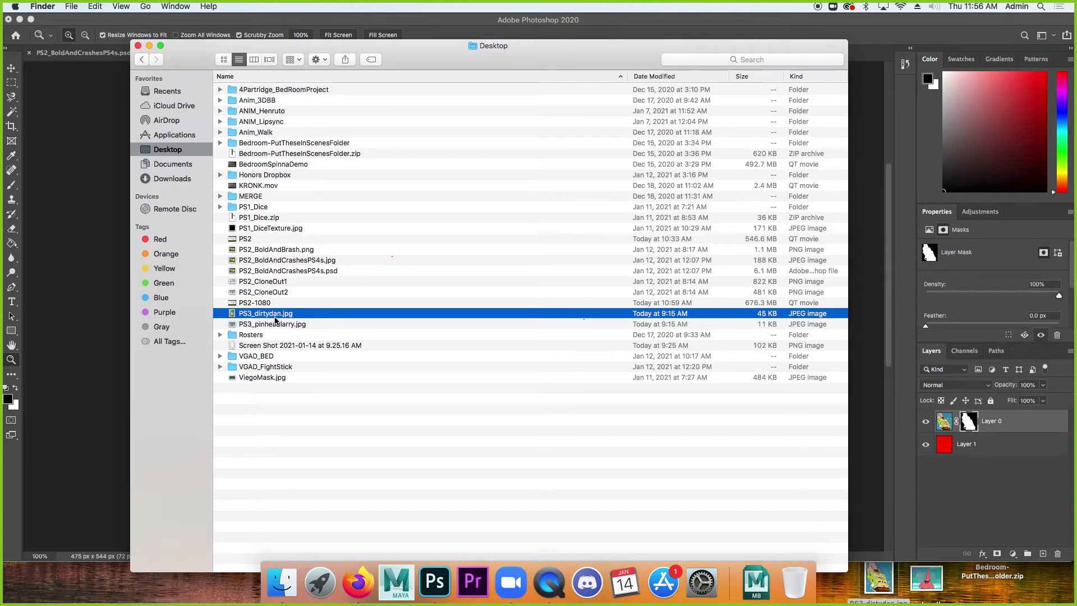
key(space)
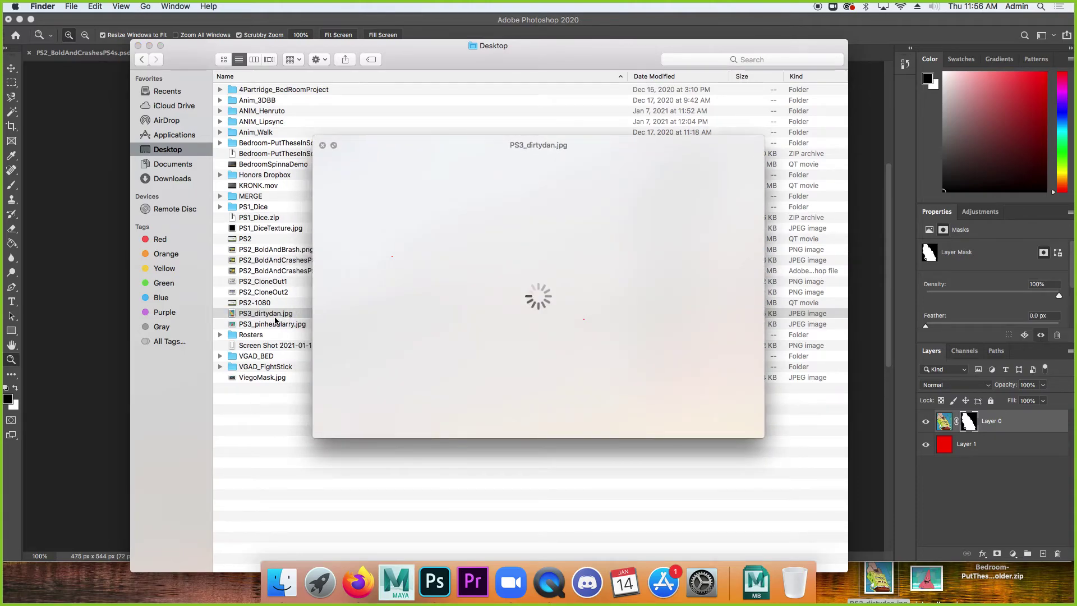
key(Down)
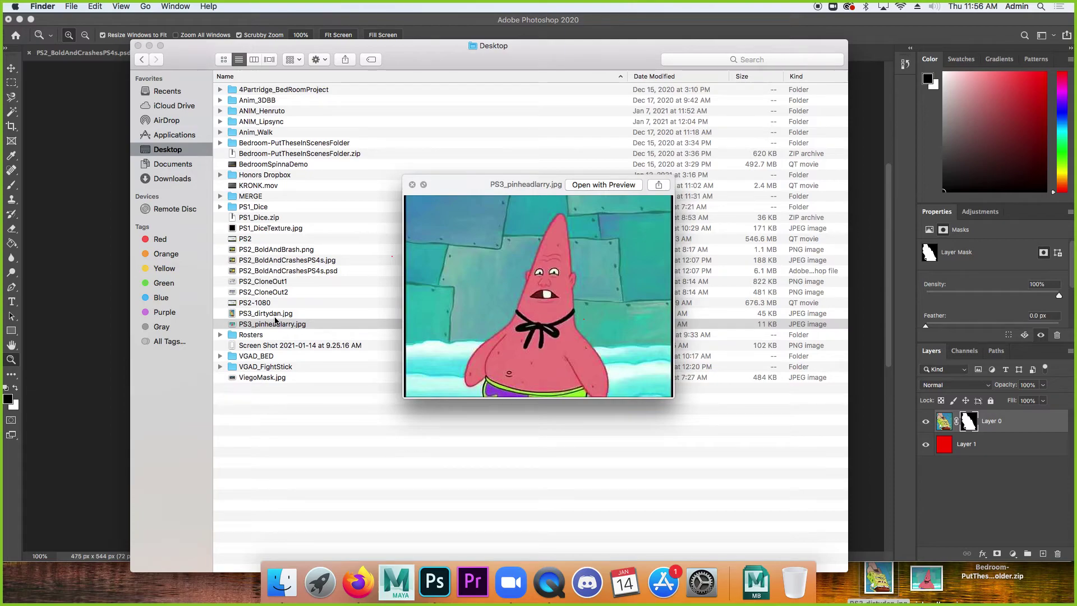
key(space)
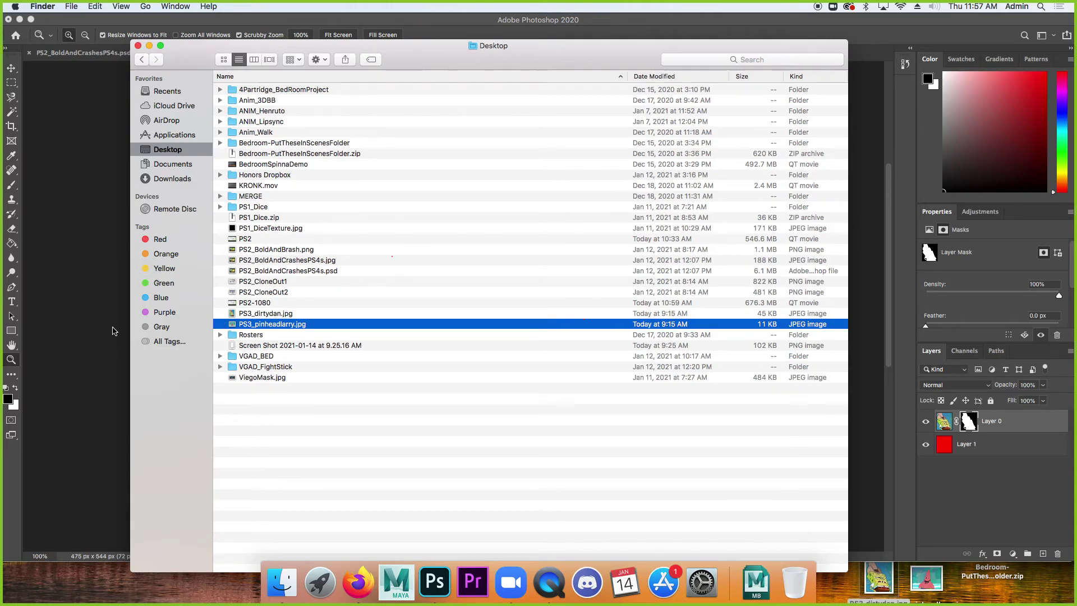
Step: Switch to Photoshop and paint white on Layer 0's mask with a 25 px brush to restore the character's bottom edge
click(109, 164)
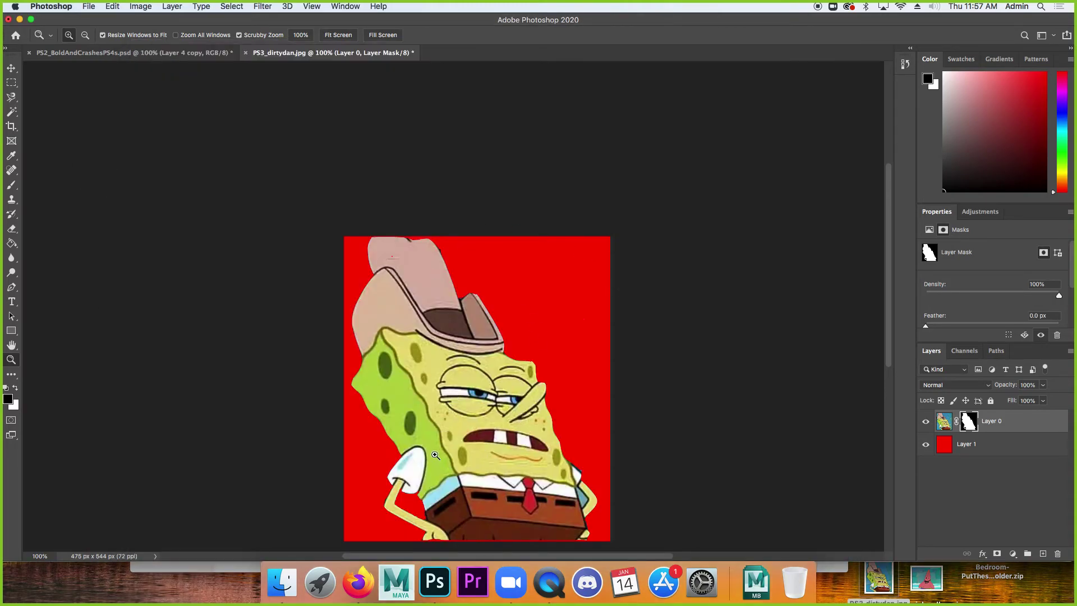
click(432, 439)
scroll(433, 443, down, 8)
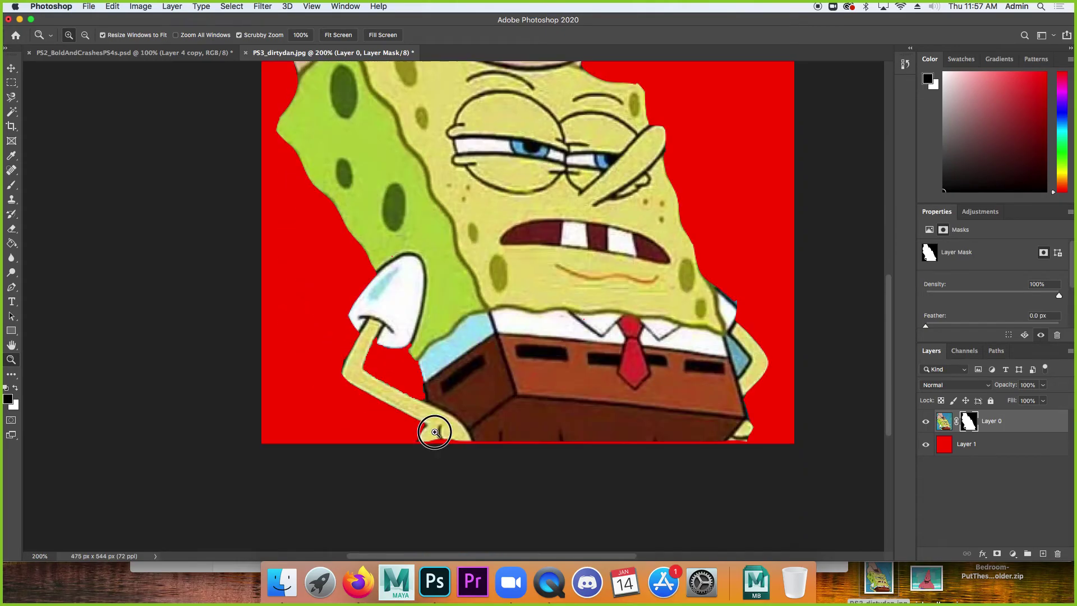
scroll(435, 445, up, 2)
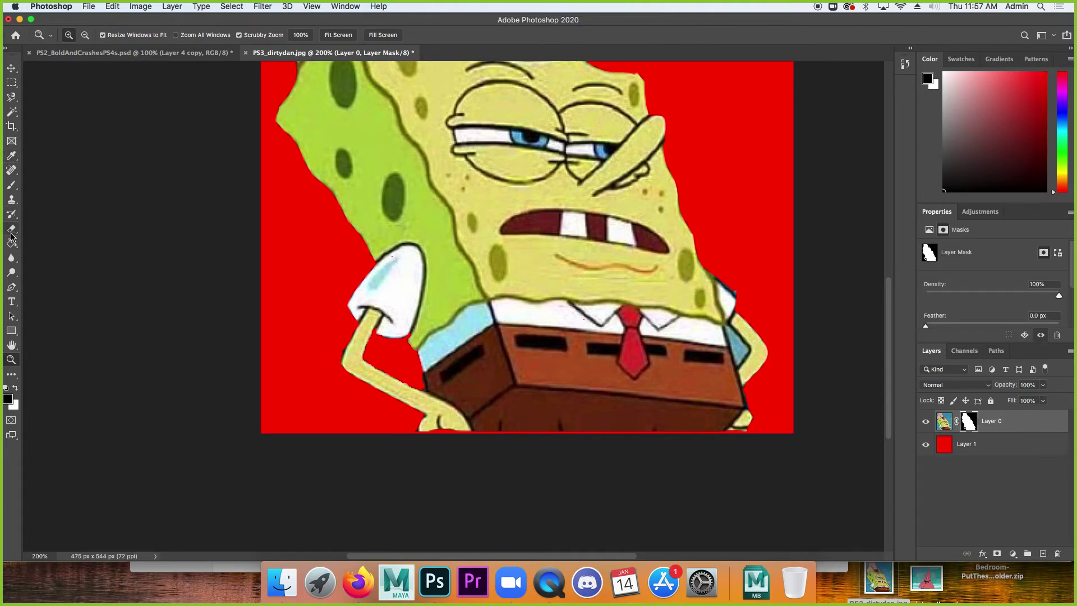
click(11, 185)
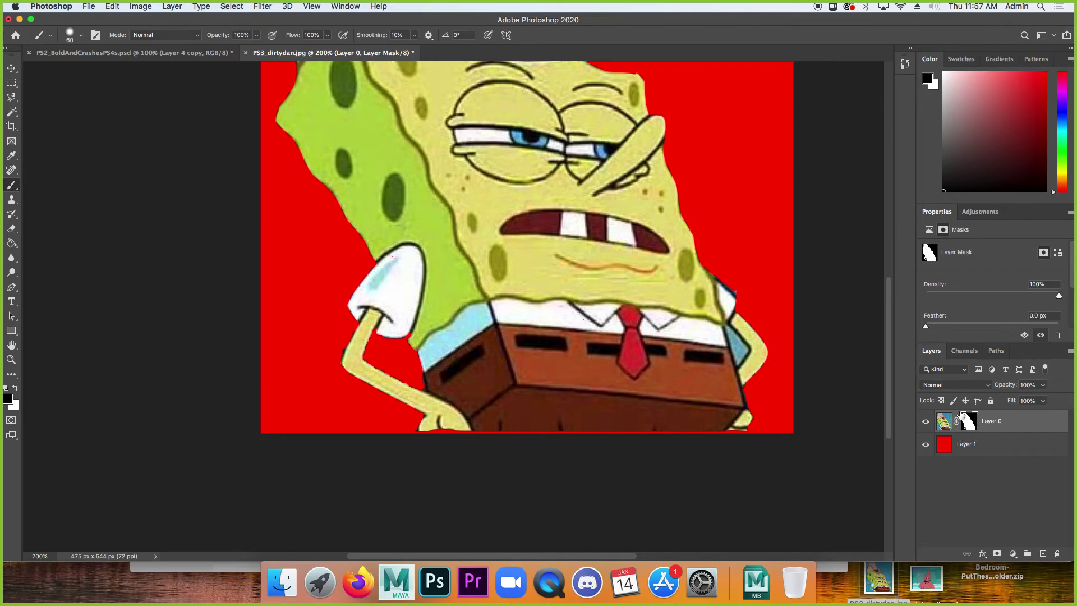
click(17, 390)
key(bracketleft)
key(bracketleft)
key(bracketleft)
key(bracketleft)
key(bracketleft)
key(bracketright)
key(bracketright)
drag(438, 432, 683, 432)
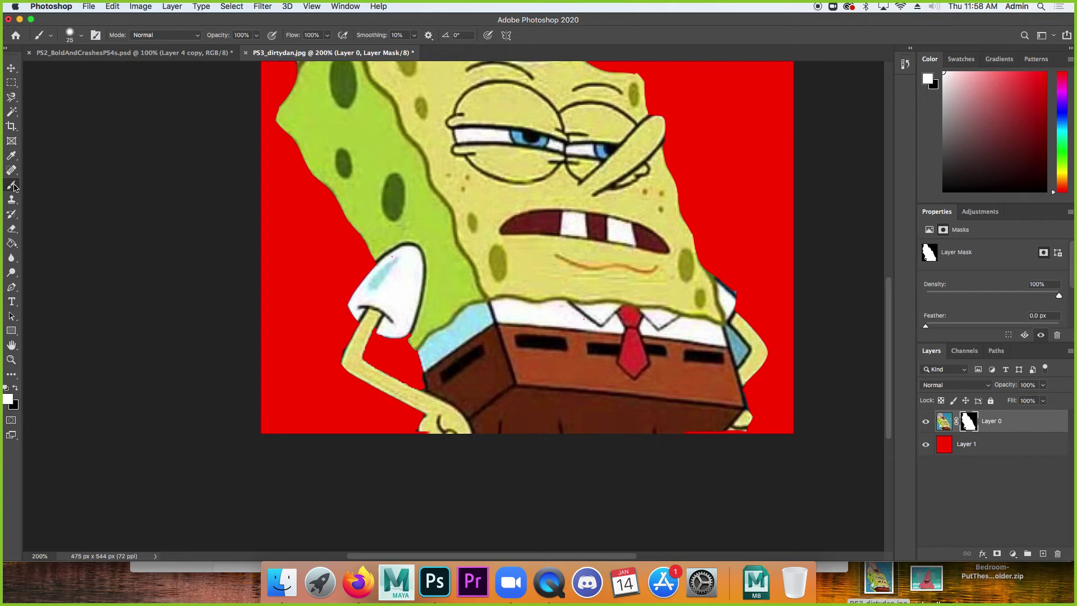
Step: Check the brush size and hardness settings, and paint white on the mask to restore both hands at the image's bottom edge
click(82, 37)
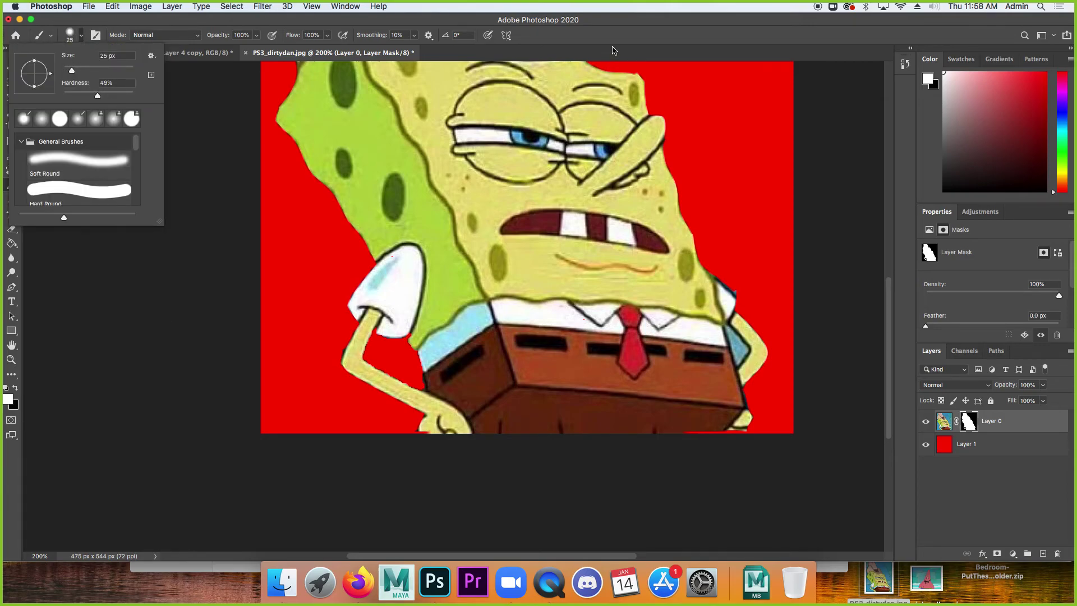
click(712, 111)
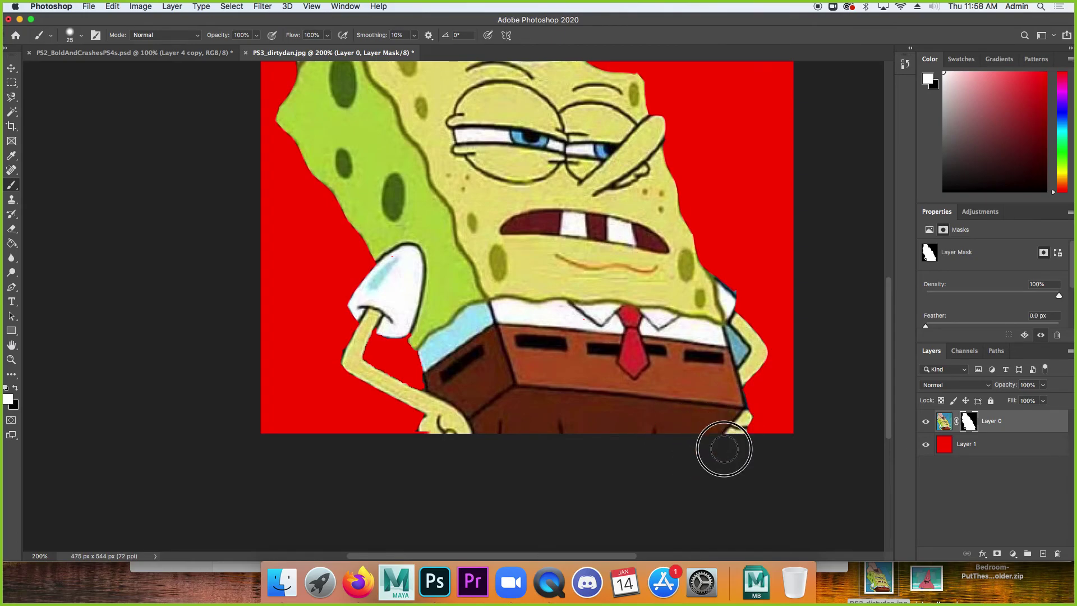
mouse_move(737, 420)
mouse_down()
mouse_move(738, 440)
mouse_move(740, 426)
mouse_up()
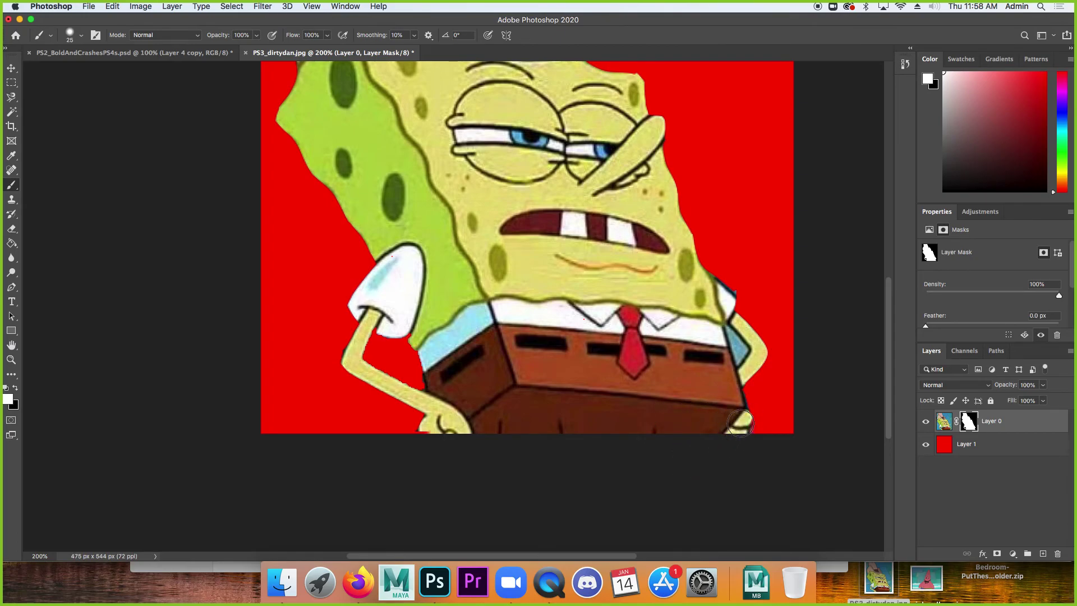
drag(428, 435, 431, 428)
Step: Reduce the brush to 15 px and paint white on the mask to restore the outlines of the left arm and sleeve
key(bracketleft)
drag(360, 363, 404, 390)
mouse_move(358, 358)
mouse_down()
mouse_move(372, 319)
mouse_move(347, 365)
mouse_move(428, 408)
mouse_move(350, 362)
mouse_move(348, 352)
mouse_move(388, 330)
mouse_move(379, 330)
mouse_move(406, 330)
mouse_move(428, 383)
mouse_move(409, 339)
mouse_move(424, 349)
mouse_move(433, 392)
mouse_move(363, 370)
mouse_move(384, 383)
mouse_move(420, 396)
mouse_move(361, 350)
mouse_up()
mouse_move(391, 307)
mouse_down()
mouse_move(383, 262)
mouse_move(359, 282)
mouse_move(378, 268)
mouse_move(354, 312)
mouse_move(370, 317)
mouse_move(355, 311)
mouse_move(362, 283)
mouse_move(354, 315)
mouse_move(351, 284)
mouse_move(382, 269)
mouse_move(343, 276)
mouse_move(354, 280)
mouse_up()
Step: Paint black on the mask to hide the blue background fringe beside the left sleeve, and restore white as the foreground colour
key(z)
key(b)
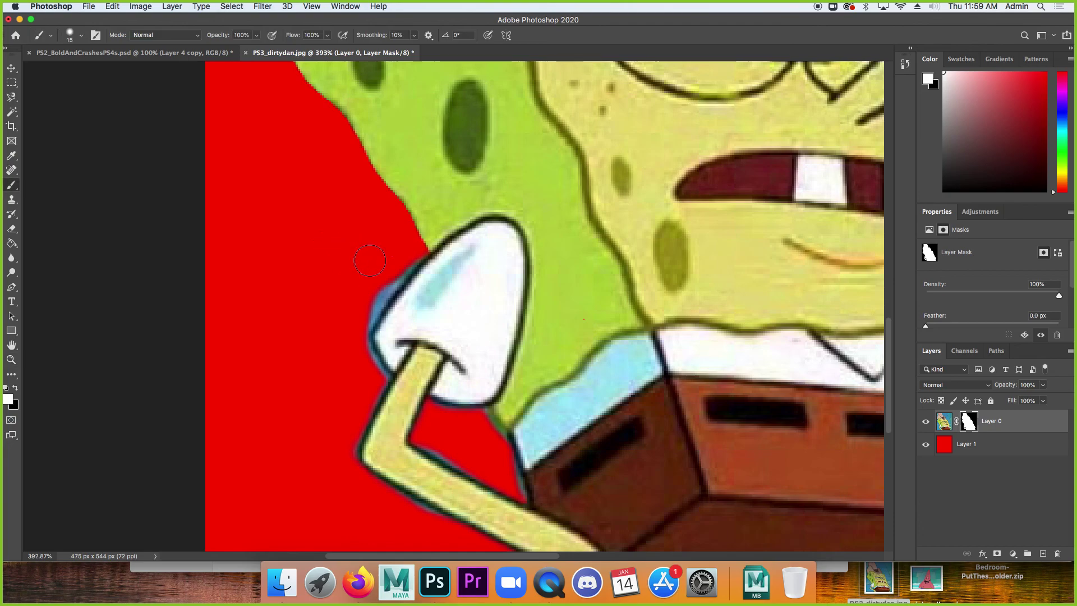
key(x)
mouse_move(409, 247)
mouse_down()
mouse_move(361, 299)
mouse_move(381, 272)
mouse_move(355, 317)
mouse_move(367, 300)
mouse_move(355, 343)
mouse_move(370, 379)
mouse_up()
key(x)
Step: Zoom out to 100% to examine the whole character with the refined mask edges
key(z)
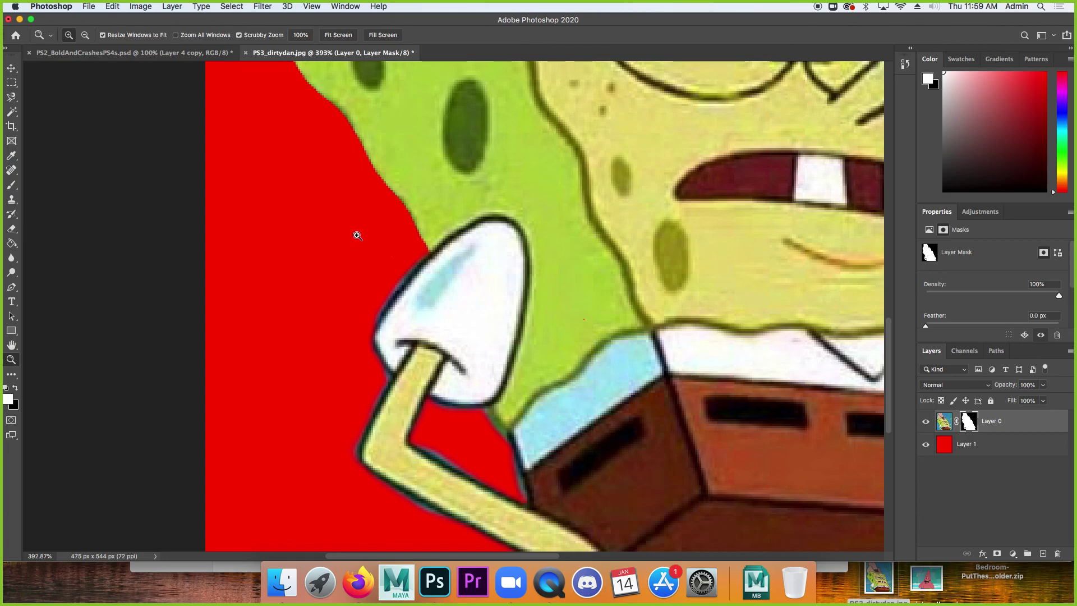
alt+click(359, 237)
alt+click(359, 238)
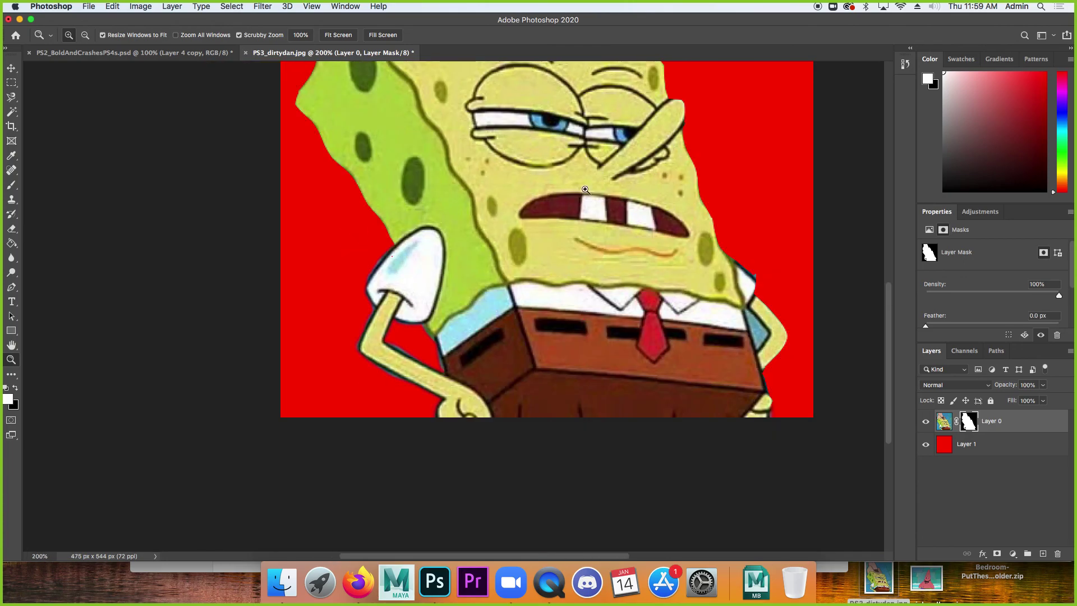
scroll(555, 309, up, 5)
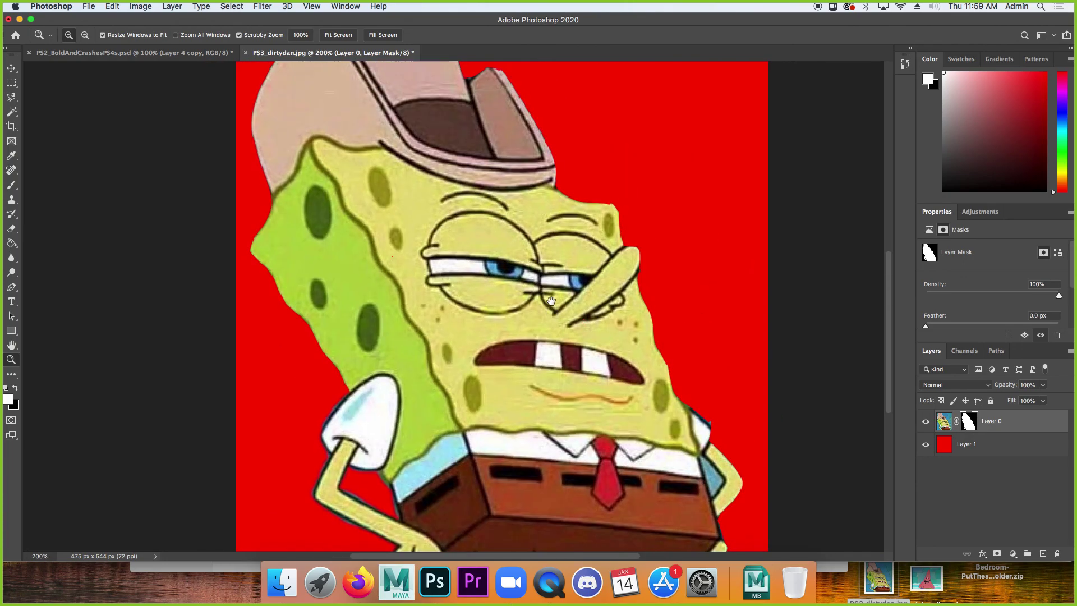
alt+click(503, 252)
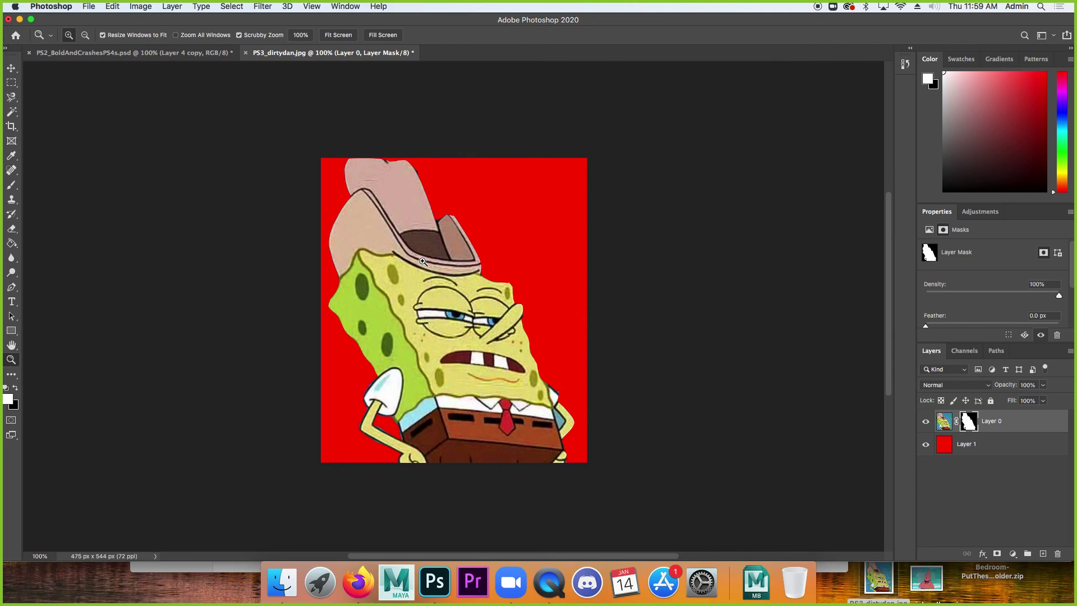